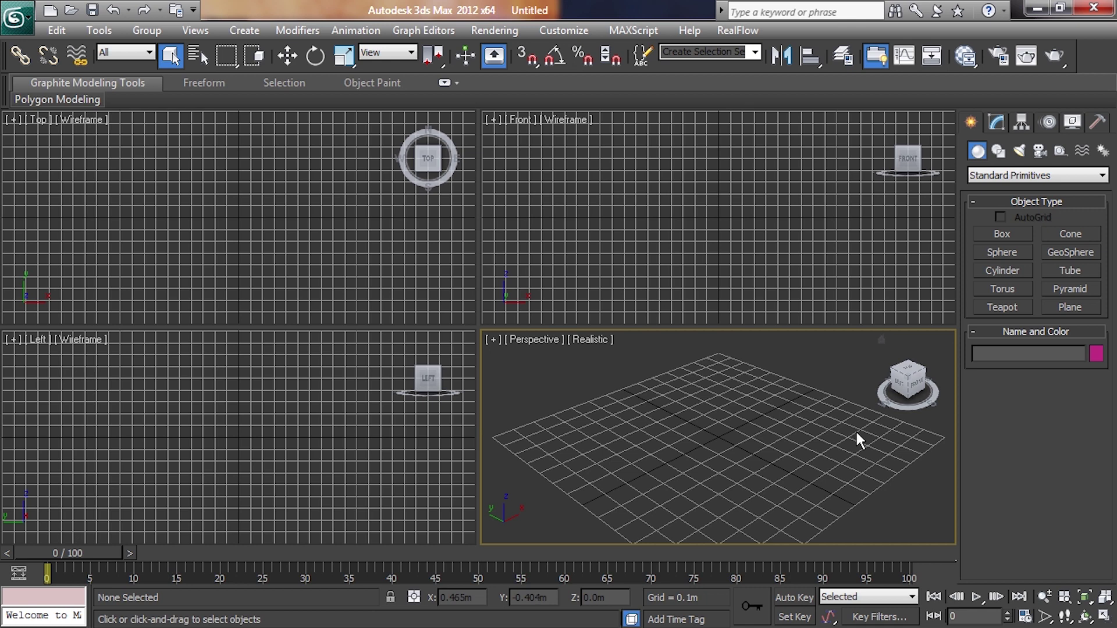
Turn on V-Ray global illumination in the render settings.
key(F10)
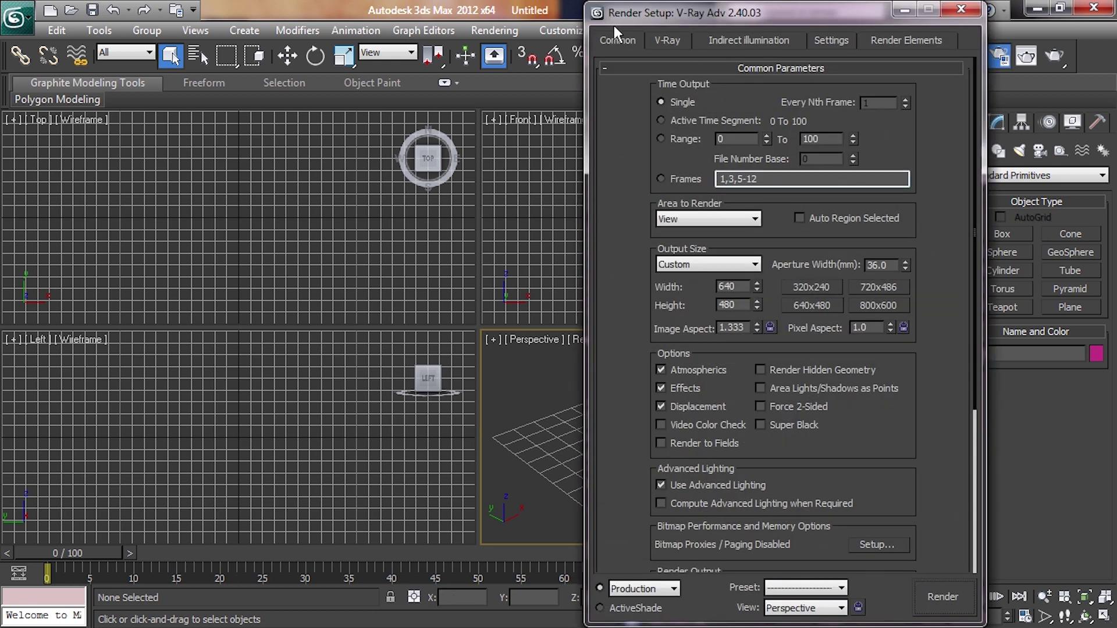
click(725, 37)
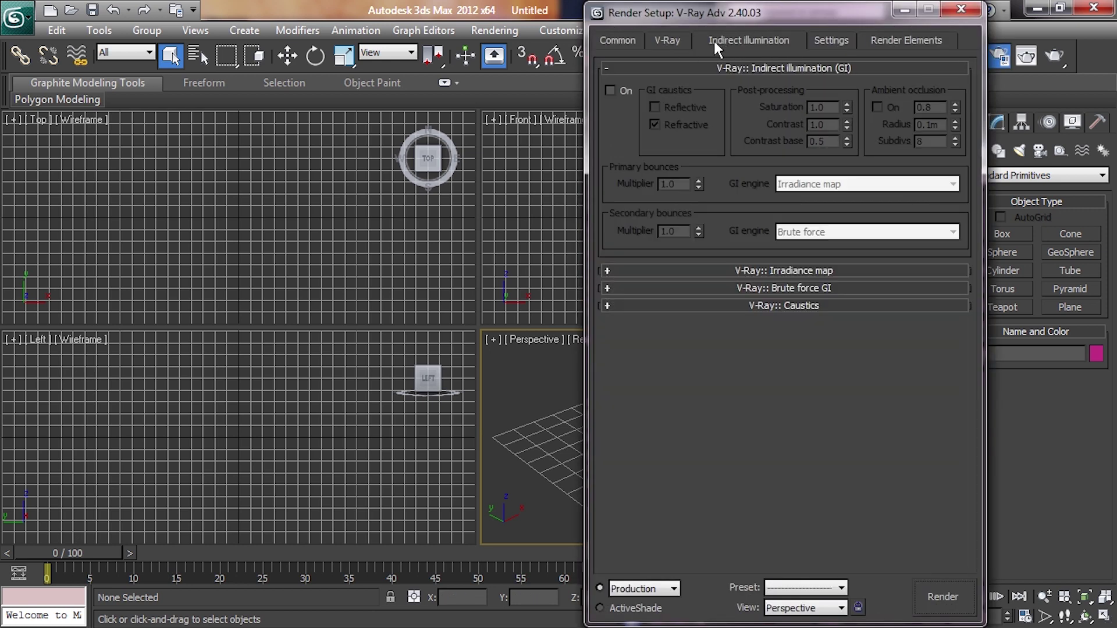
click(610, 90)
key(F10)
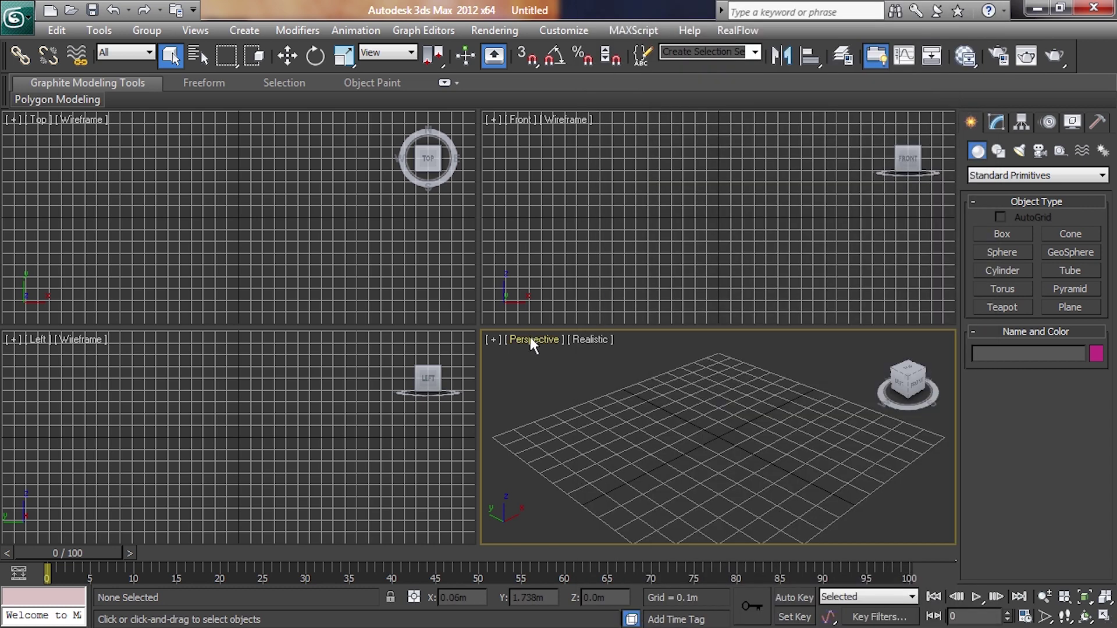
Show safe frames in the Perspective view and orbit to a low front angle.
click(530, 339)
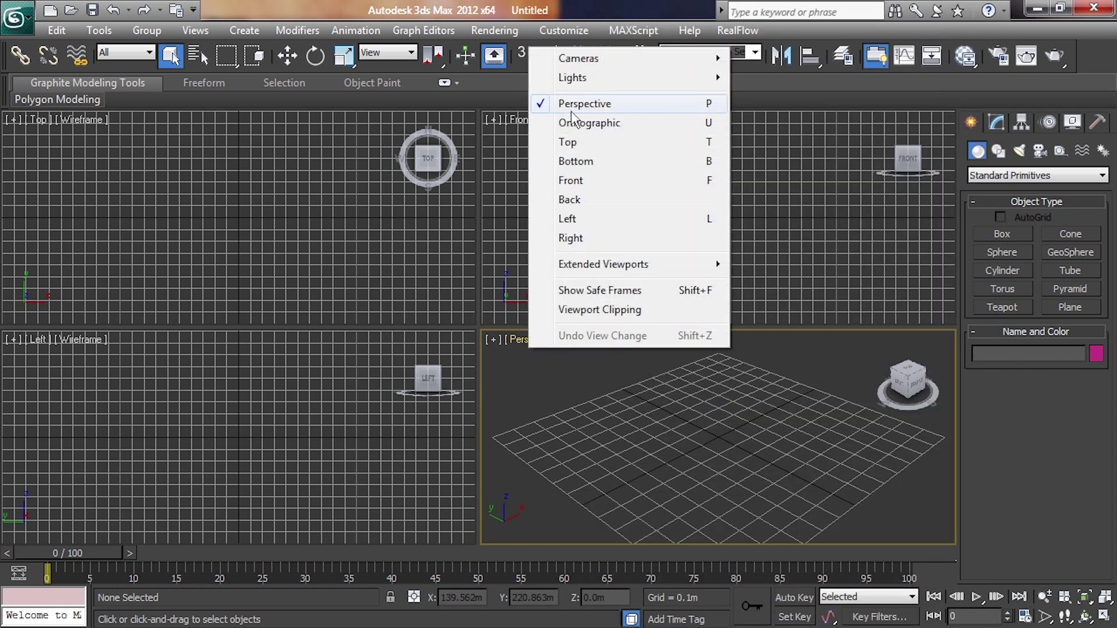
click(587, 292)
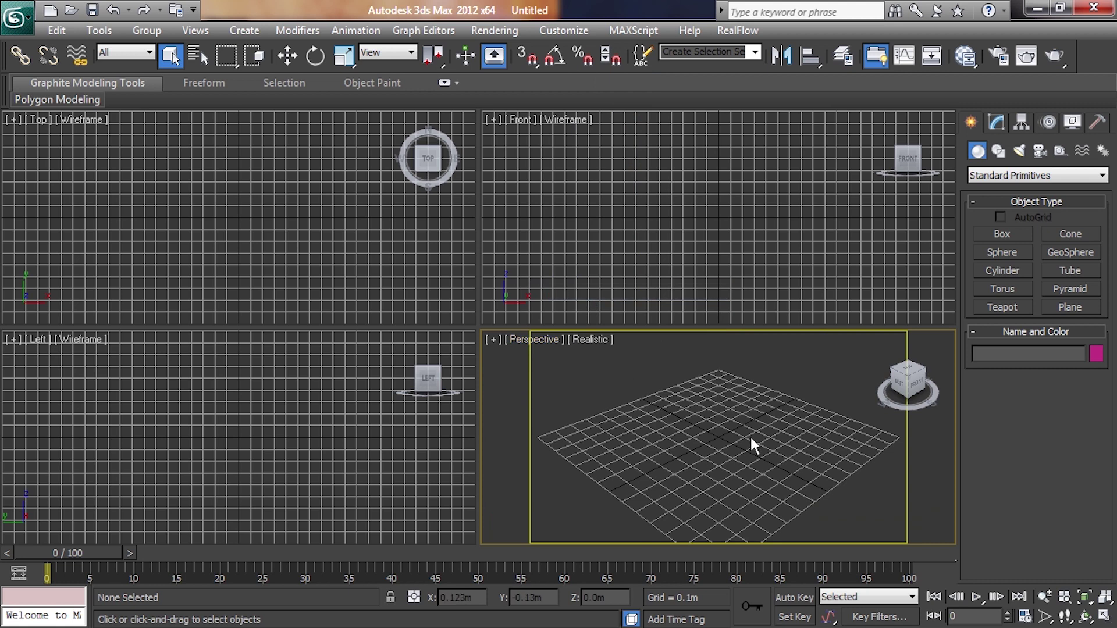
alt+middle_drag(749, 435, 914, 349)
Set the Overcast street photo as the Perspective viewport background.
key(alt+b)
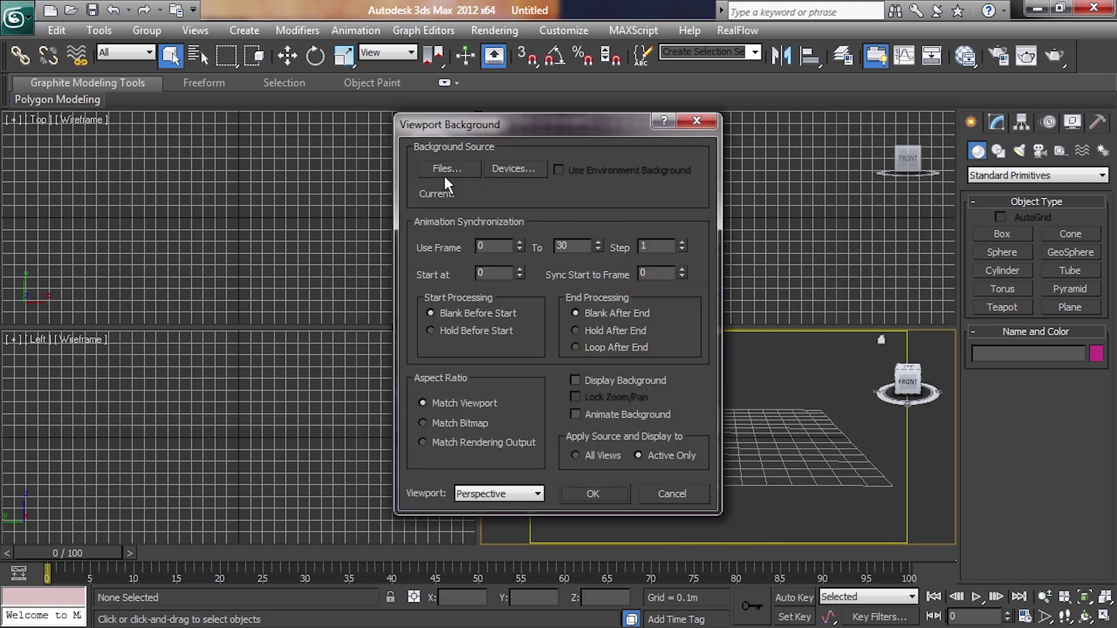
click(443, 174)
double_click(314, 148)
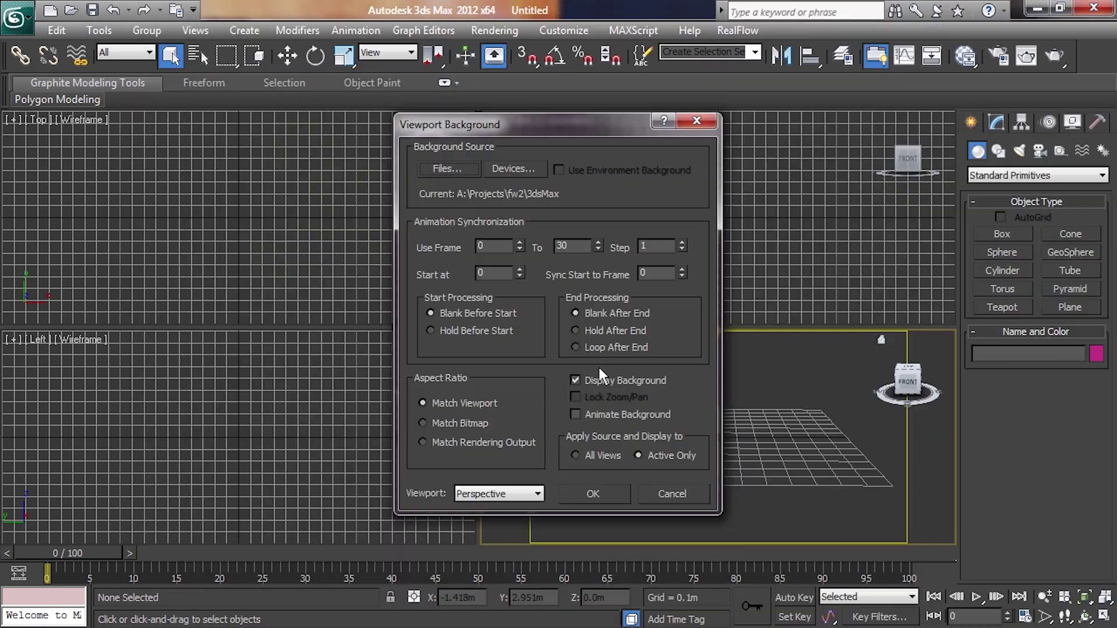
click(589, 494)
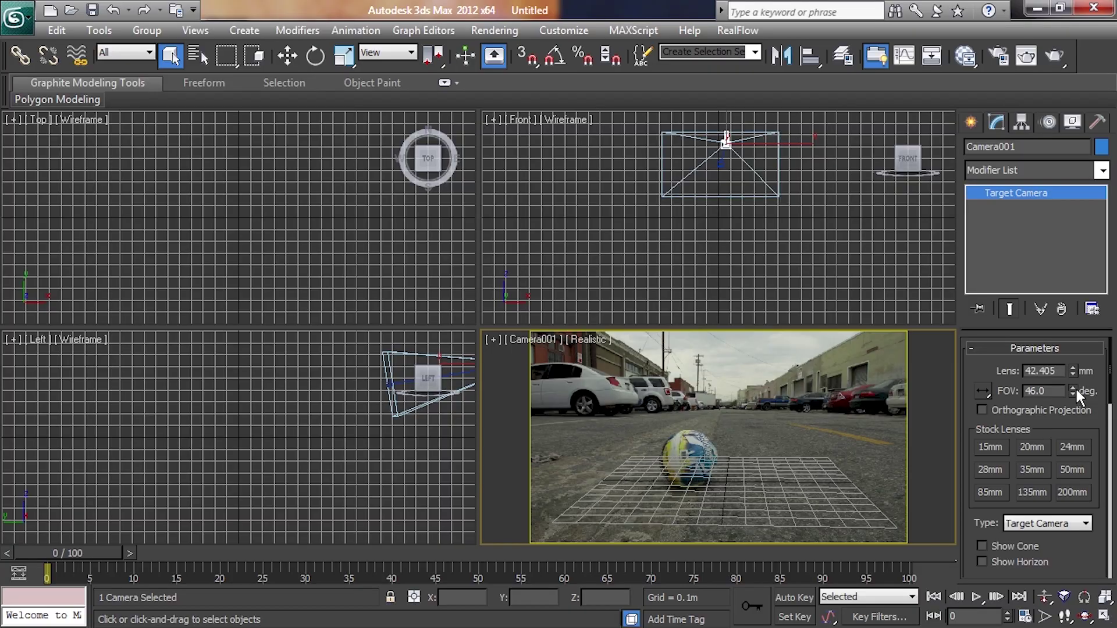
Widen Camera001's lens to about 25 mm and lower the camera toward the ground.
mouse_move(1076, 390)
mouse_down()
mouse_move(1072, 371)
mouse_move(1063, 406)
mouse_move(1072, 377)
mouse_up()
middle_drag(765, 215, 742, 271)
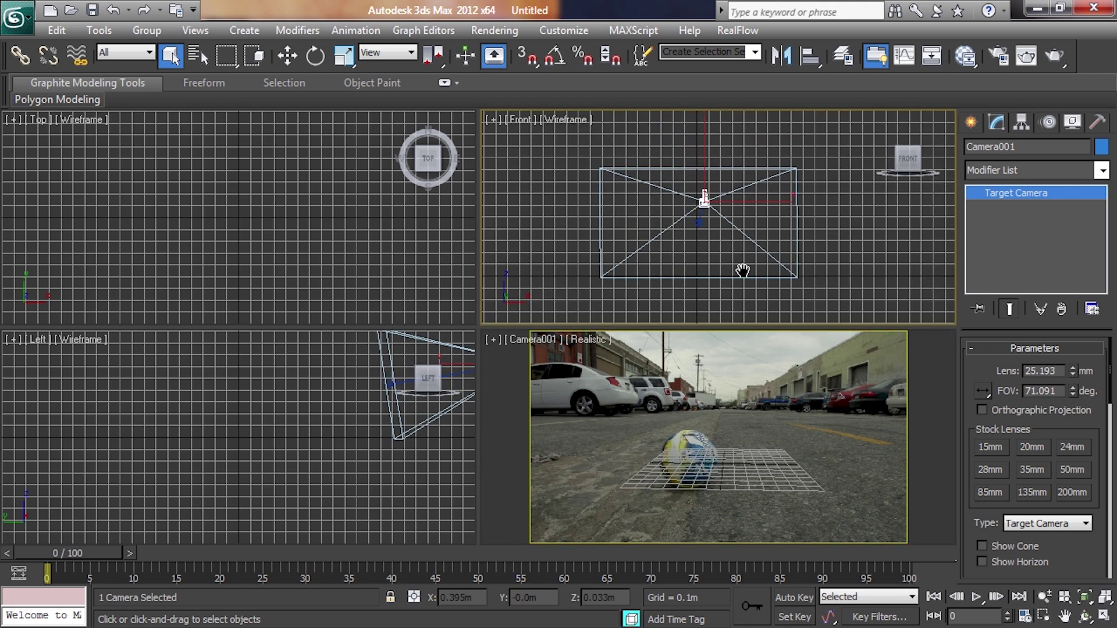
middle_drag(372, 395, 140, 457)
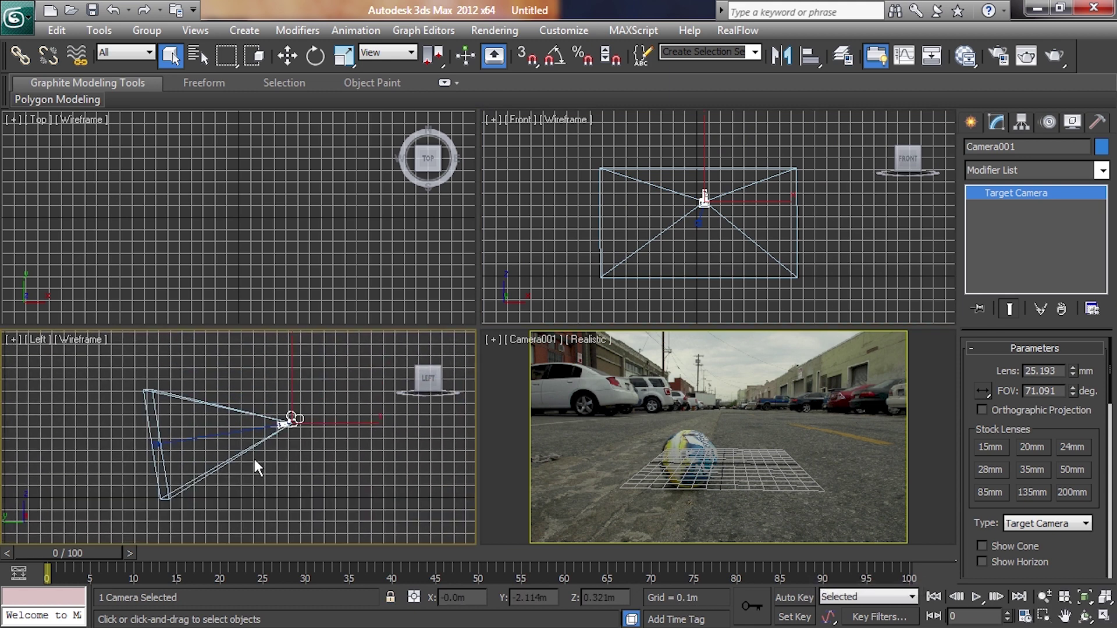
mouse_move(254, 459)
middle_down()
mouse_move(301, 445)
mouse_move(361, 399)
middle_up()
drag(166, 507, 166, 508)
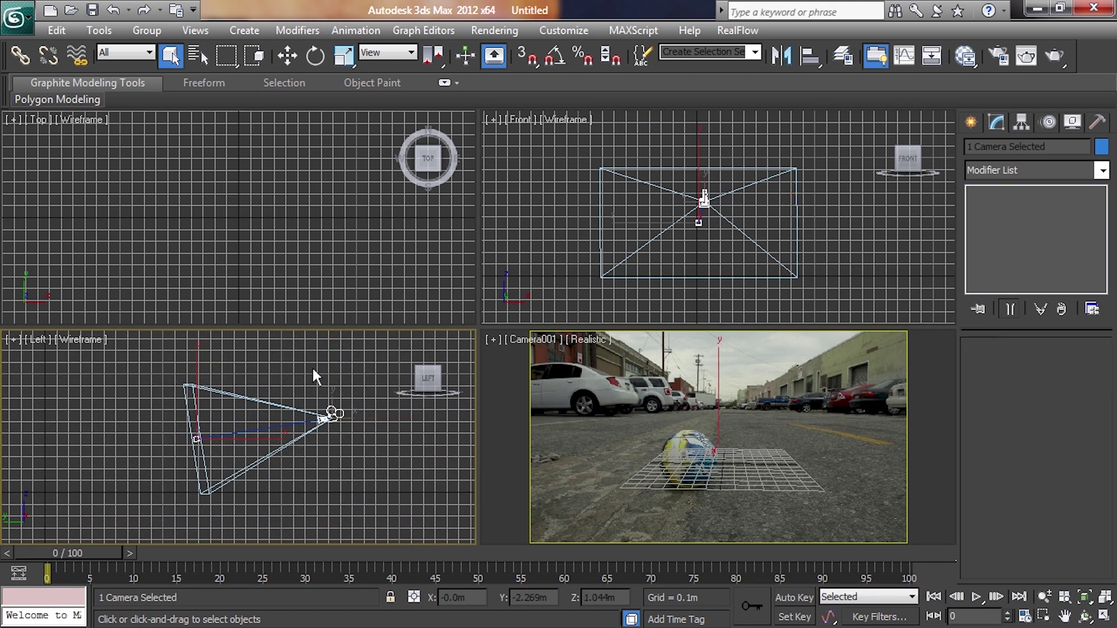
drag(275, 353, 270, 404)
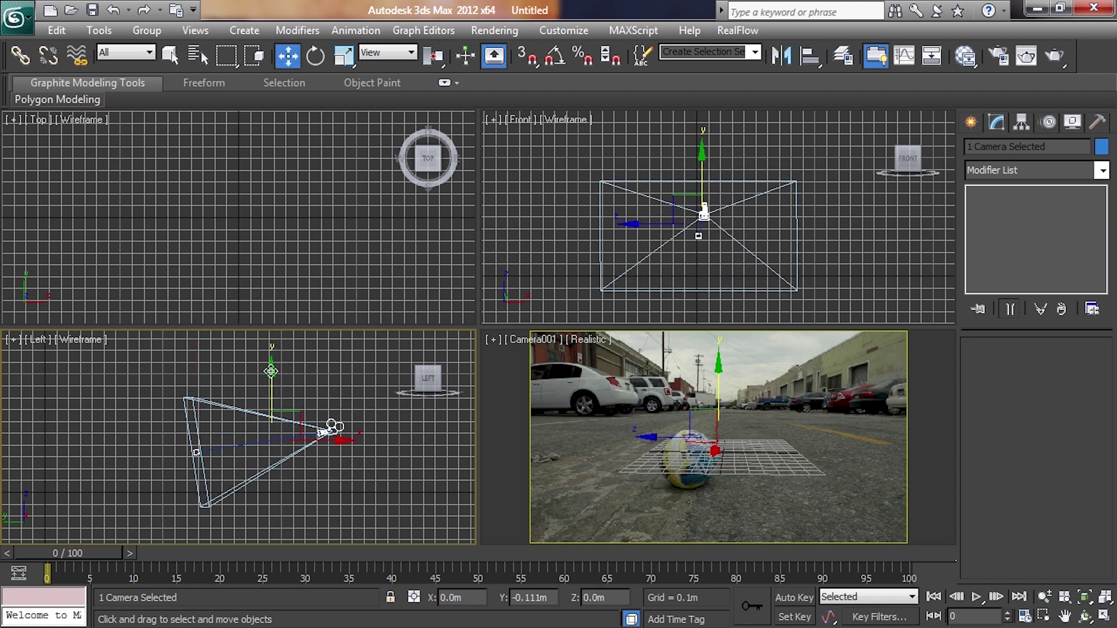
middle_drag(339, 443, 324, 394)
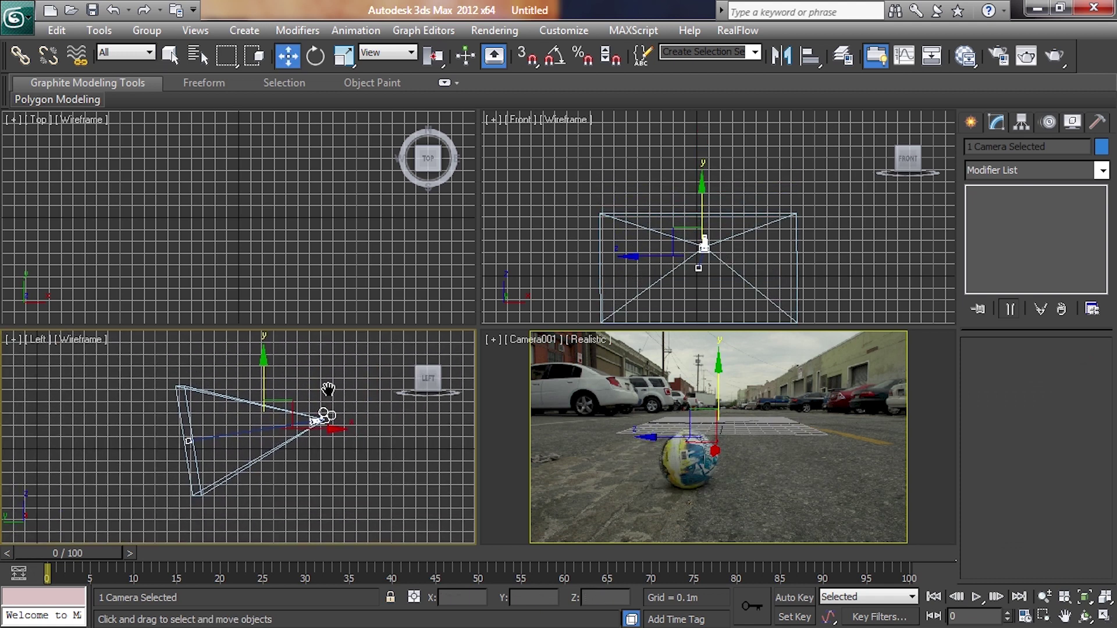
scroll(312, 421, up, 2)
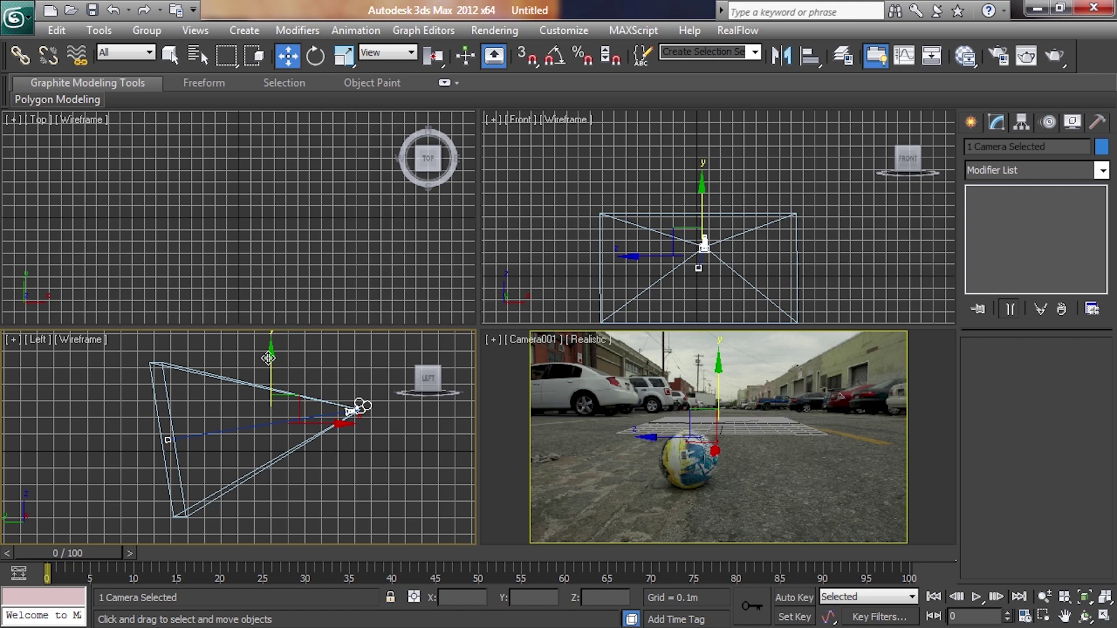
scroll(331, 430, down, 3)
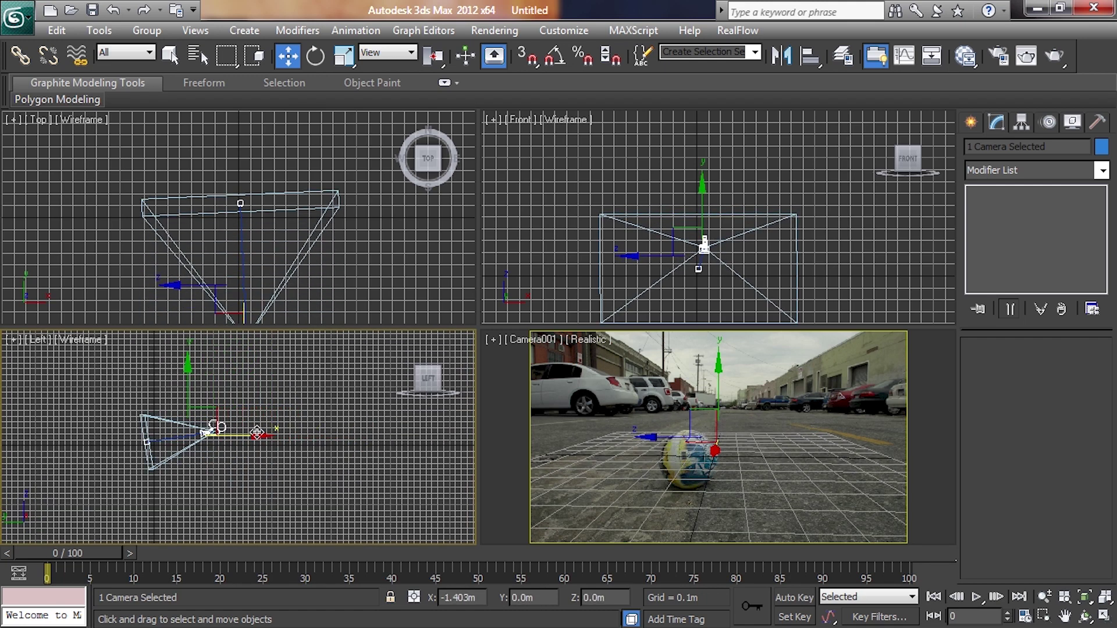
Slide the camera along X and nudge its target so the grid aligns with the road.
drag(307, 433, 240, 433)
middle_drag(293, 187, 293, 207)
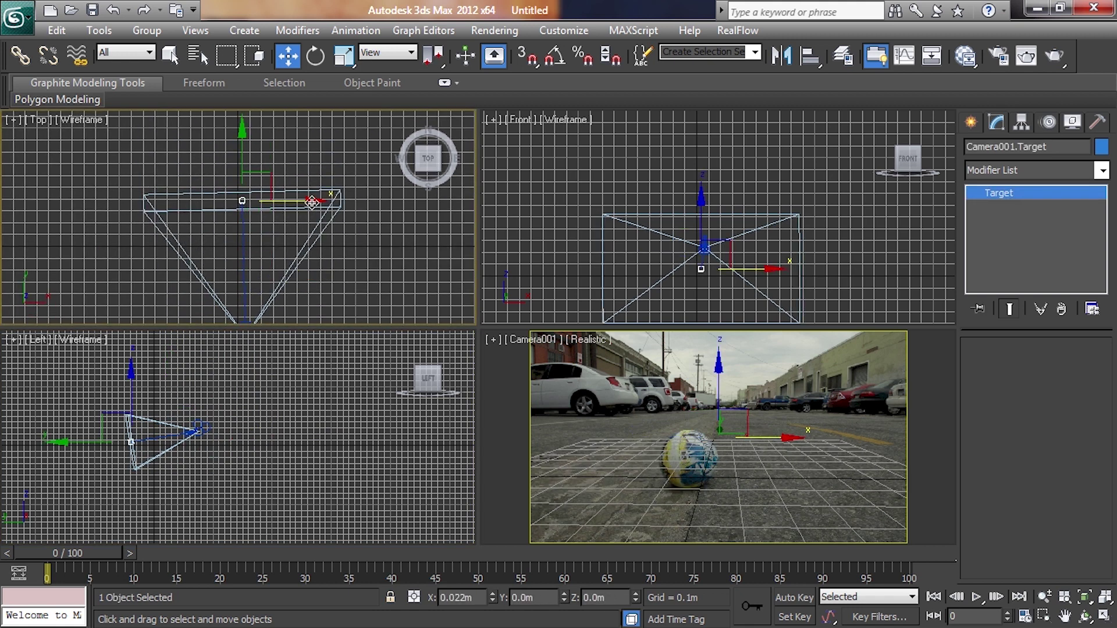
click(309, 202)
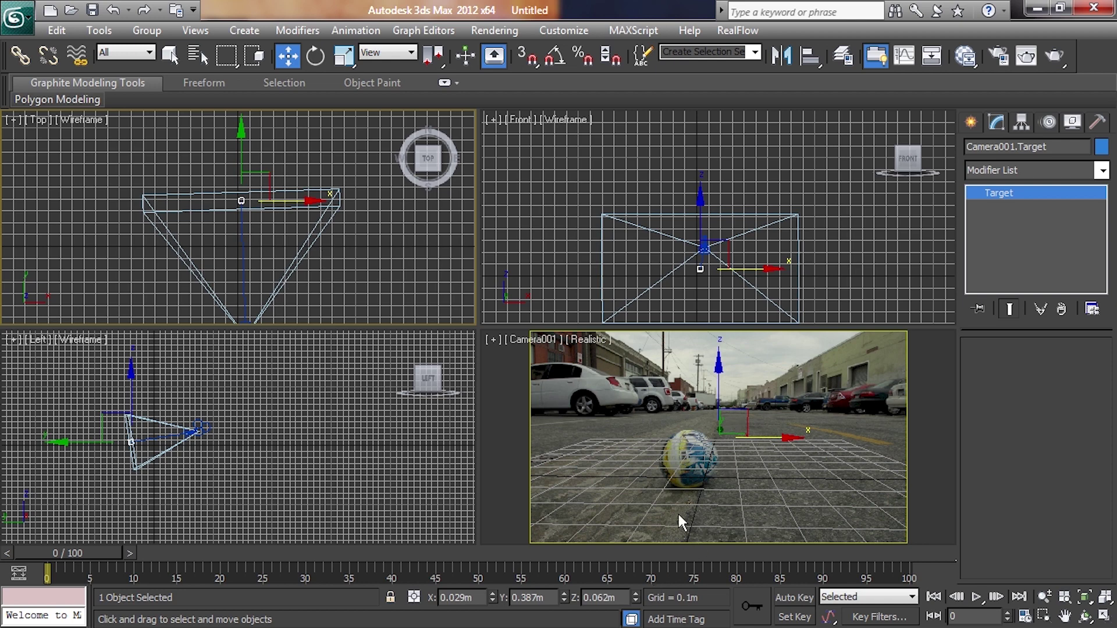
right_click(260, 434)
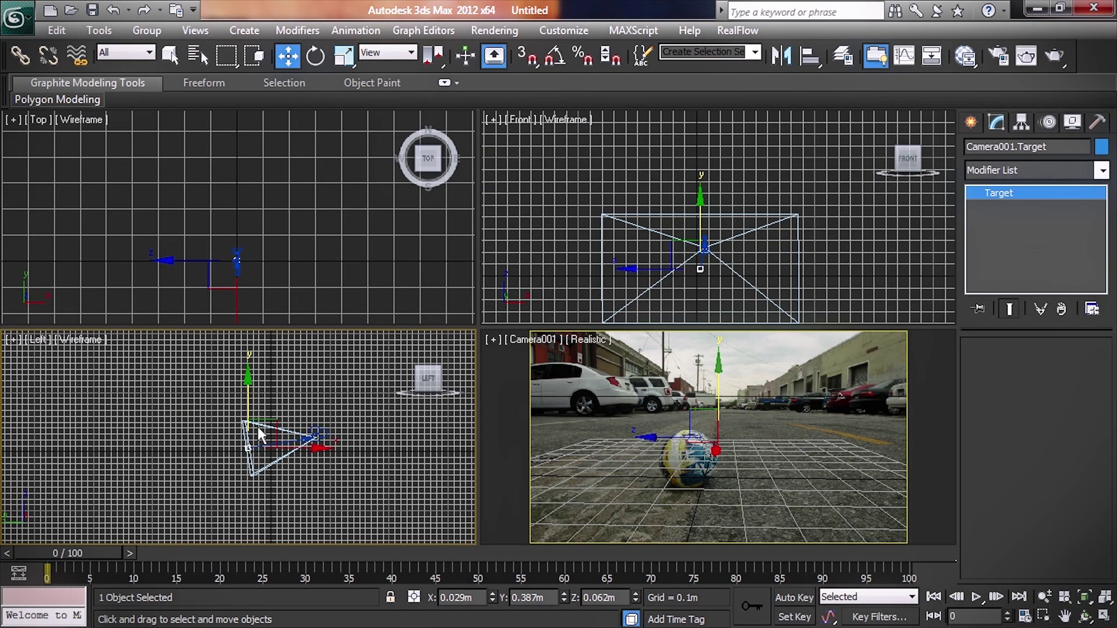
drag(248, 381, 246, 377)
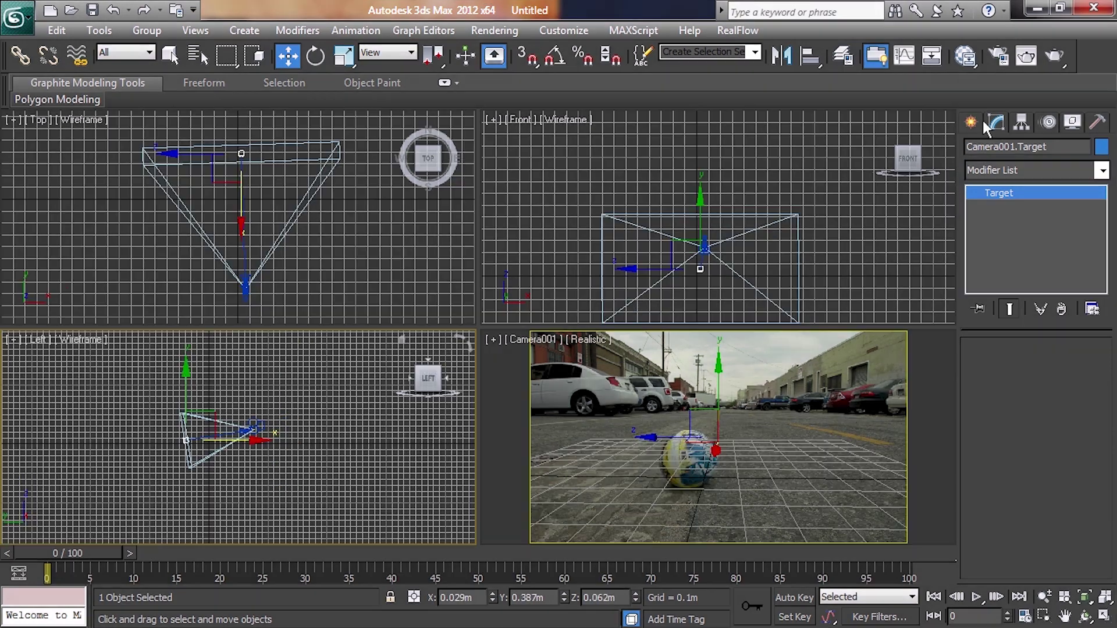
click(971, 121)
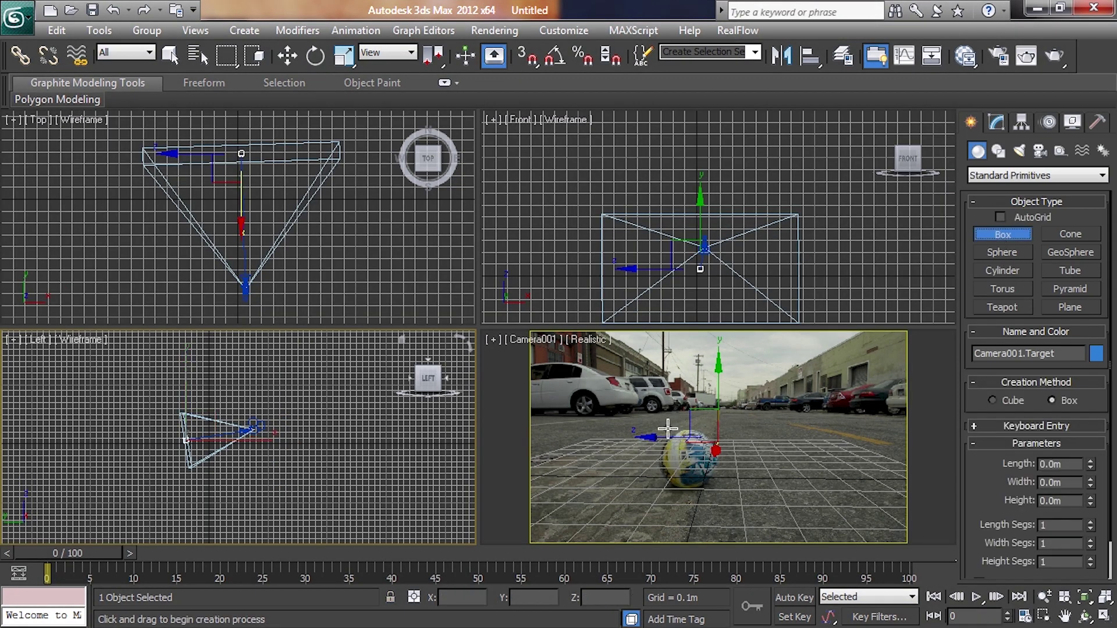
scroll(377, 246, down, 5)
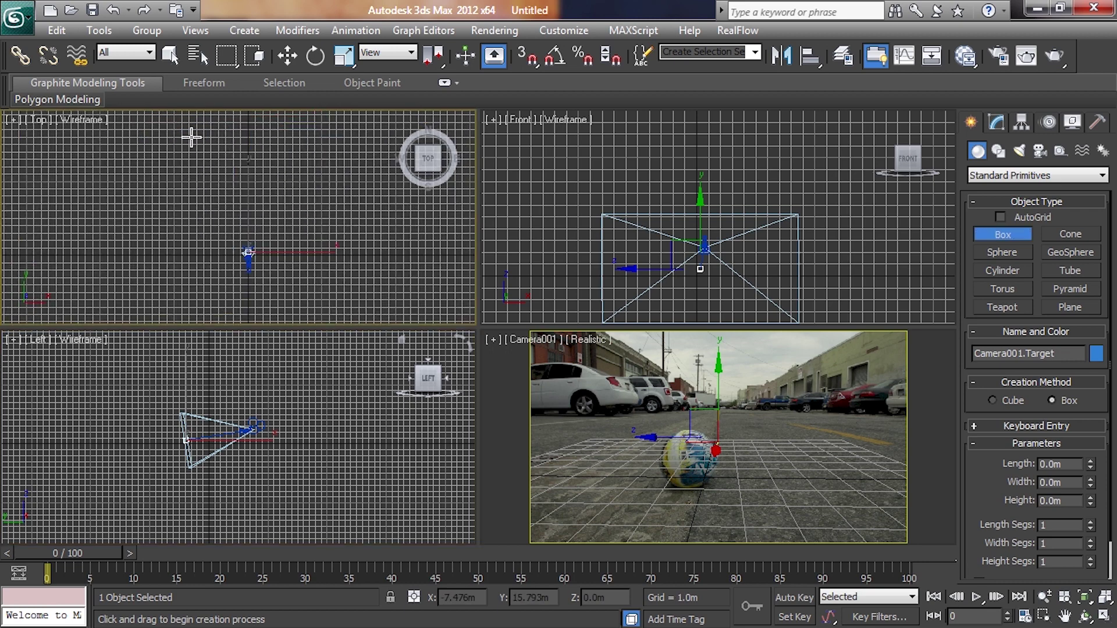
Draw a large flat ground box in the Top view and hide it.
drag(189, 131, 300, 273)
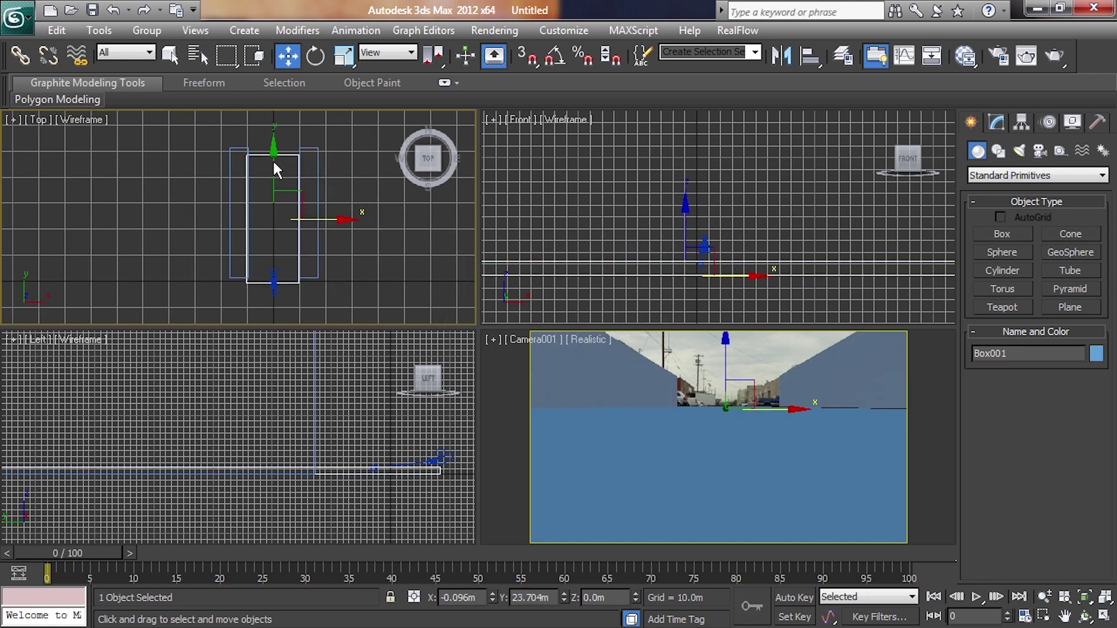
right_click(274, 169)
click(324, 90)
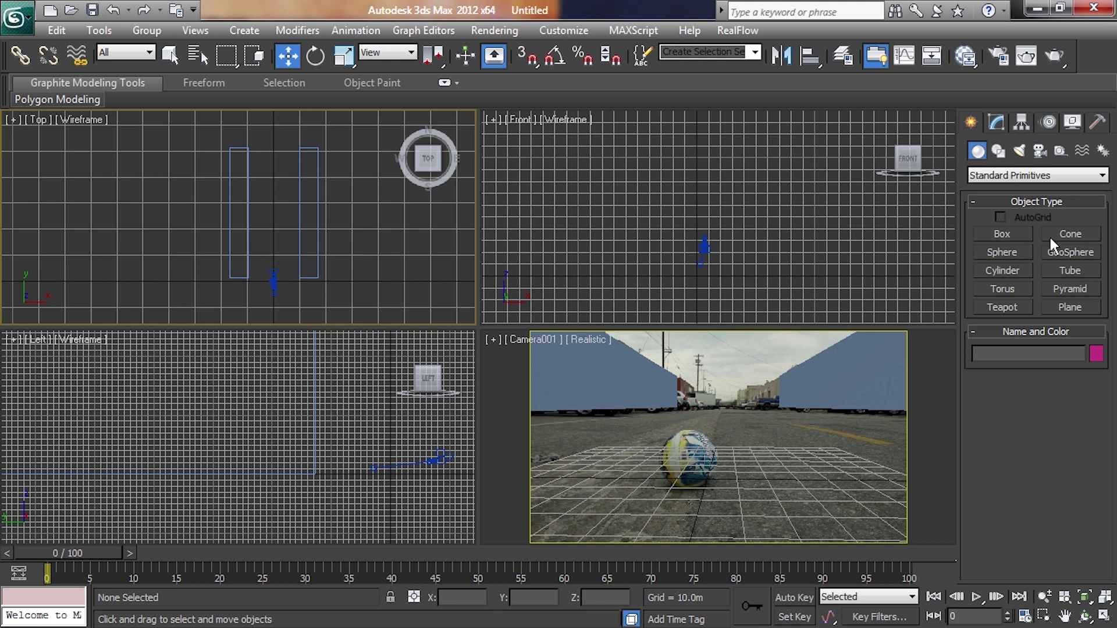
Create a 10-segment GeoSphere beside the real ball and unhide the ground box.
click(1070, 253)
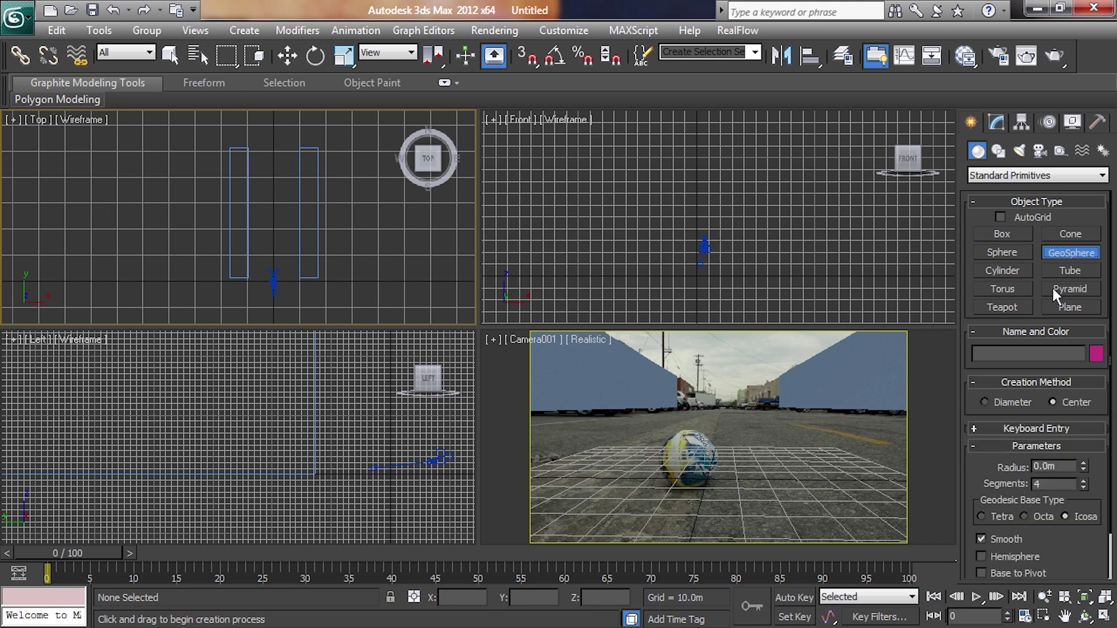
click(1083, 482)
click(1084, 483)
click(1083, 481)
drag(686, 487, 689, 478)
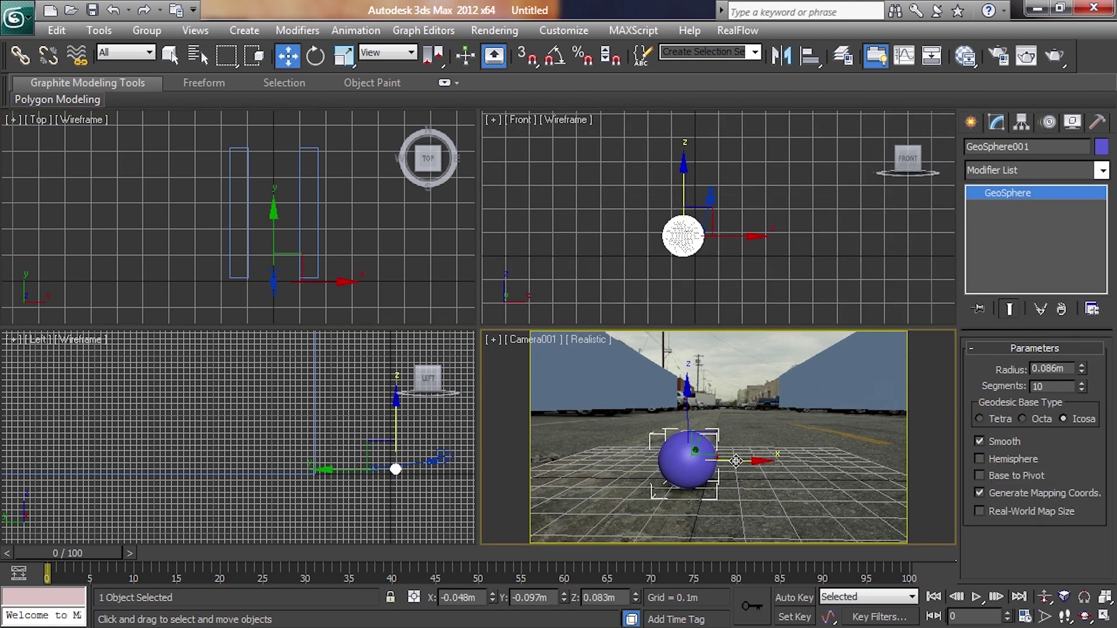
right_click(746, 459)
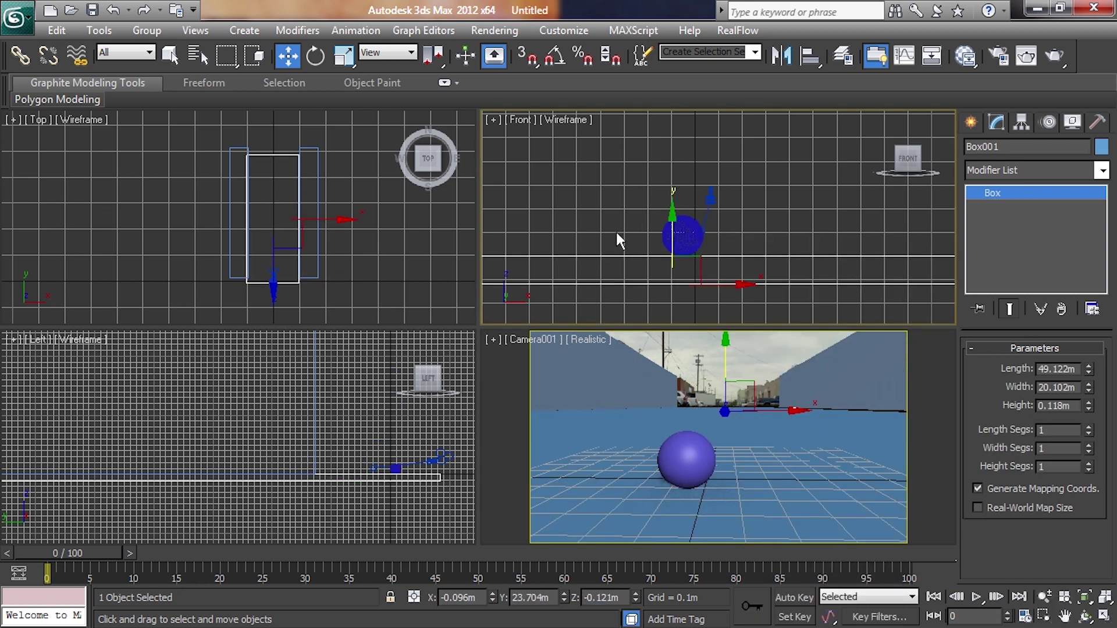
key(m)
Add a V-Ray material with a Camera Map Per Pixel diffuse projected through Camera001.
right_click(609, 195)
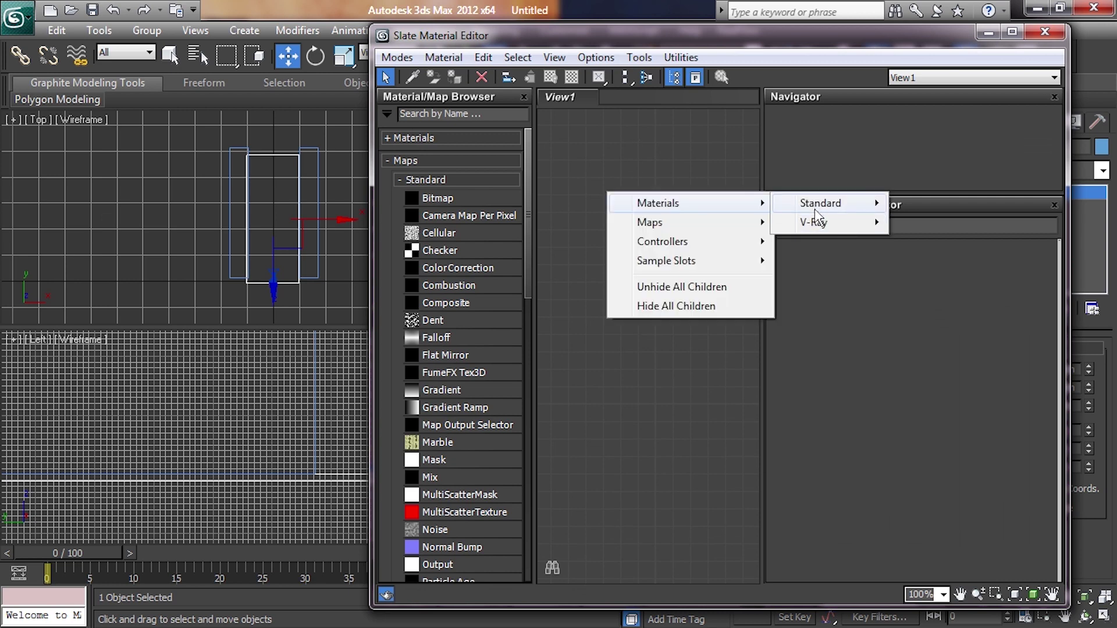
mouse_move(814, 222)
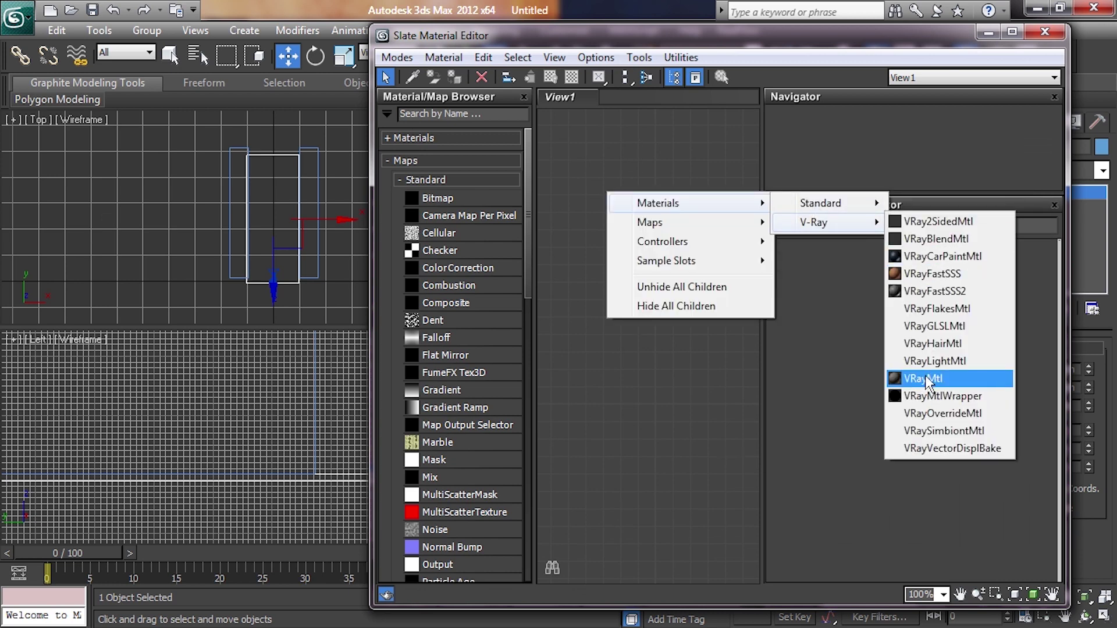
click(925, 378)
drag(582, 178, 643, 180)
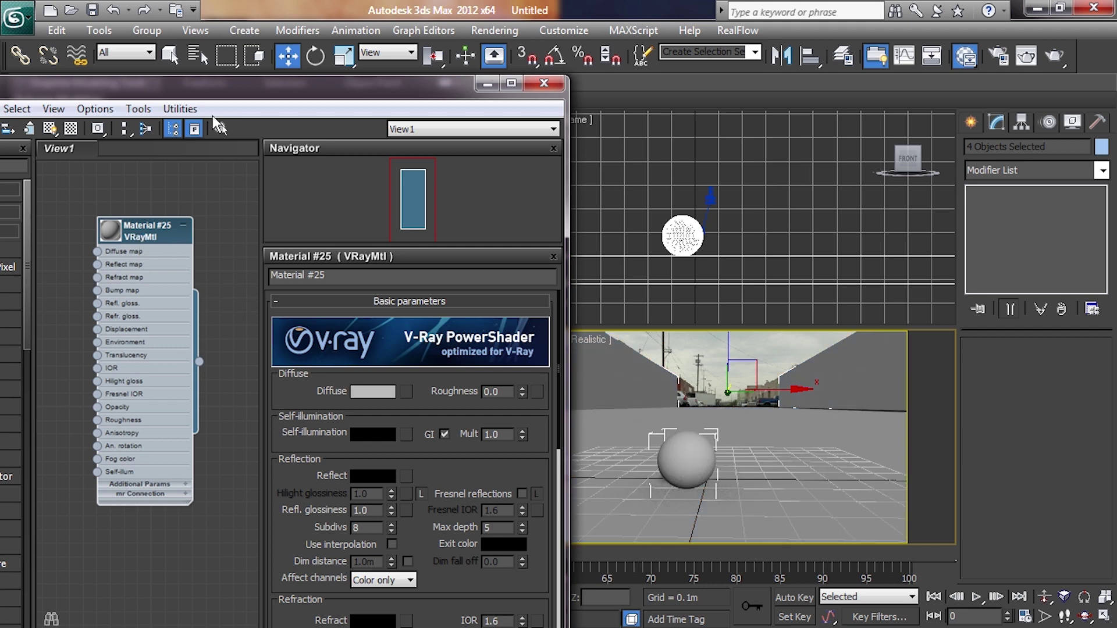
click(406, 392)
double_click(438, 141)
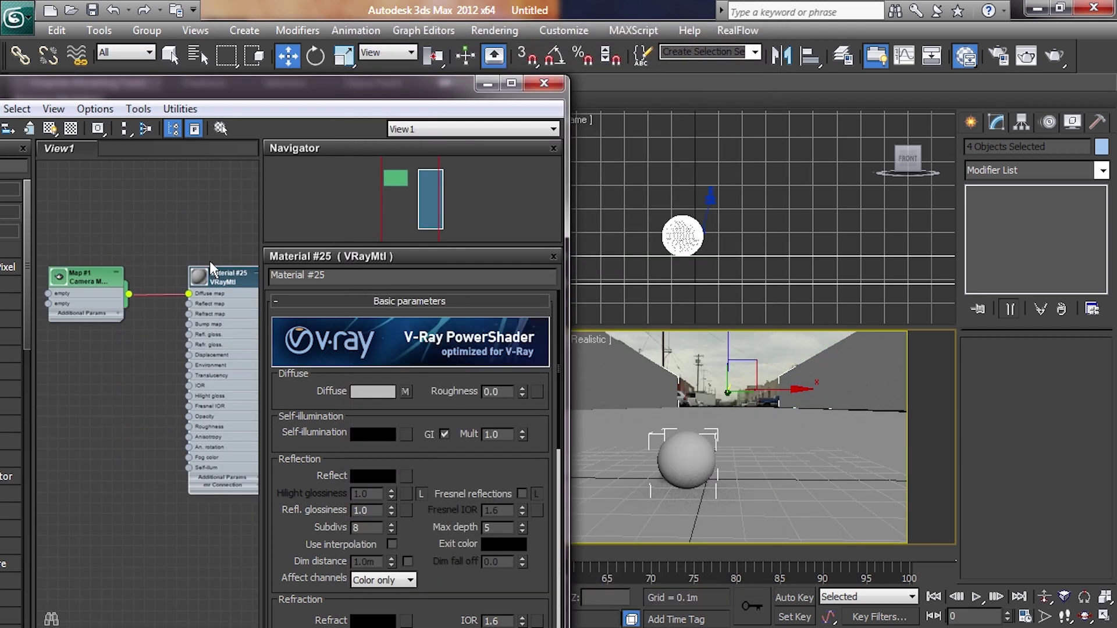
click(711, 197)
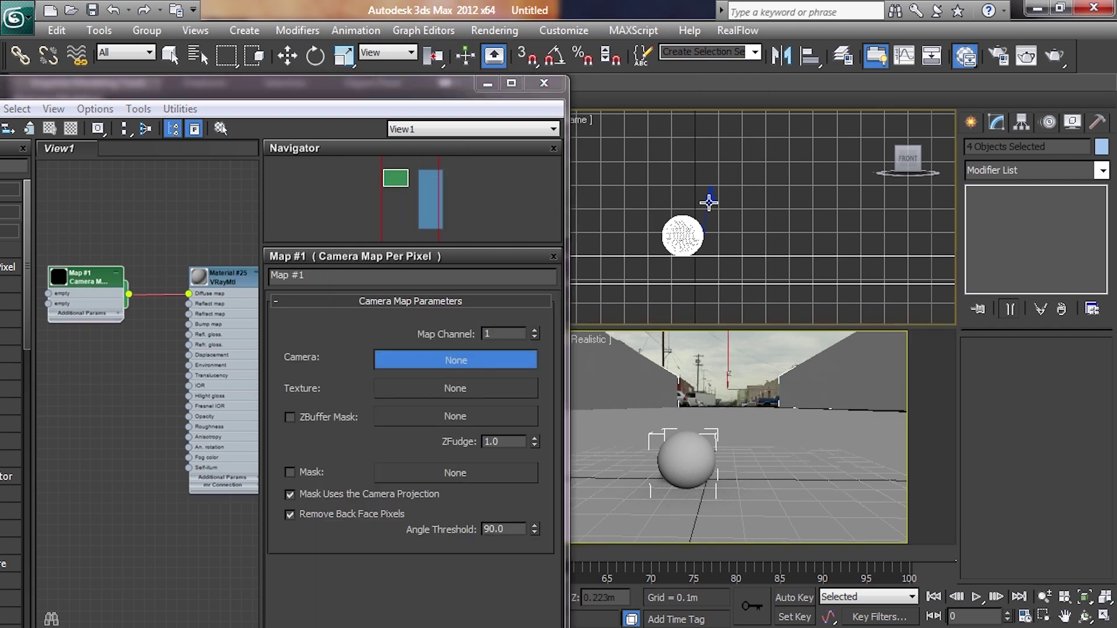
Feed the camera map the Overcast_with_ball.jpg bitmap, then shift-drag a ball copy right.
click(412, 393)
click(413, 125)
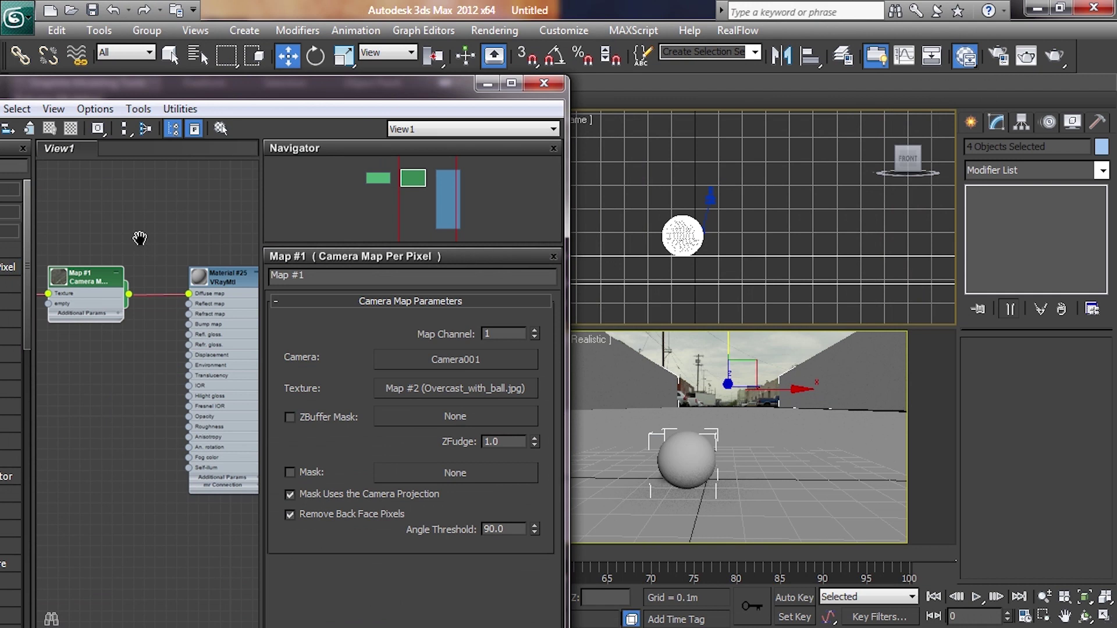
scroll(140, 239, down, 2)
double_click(123, 279)
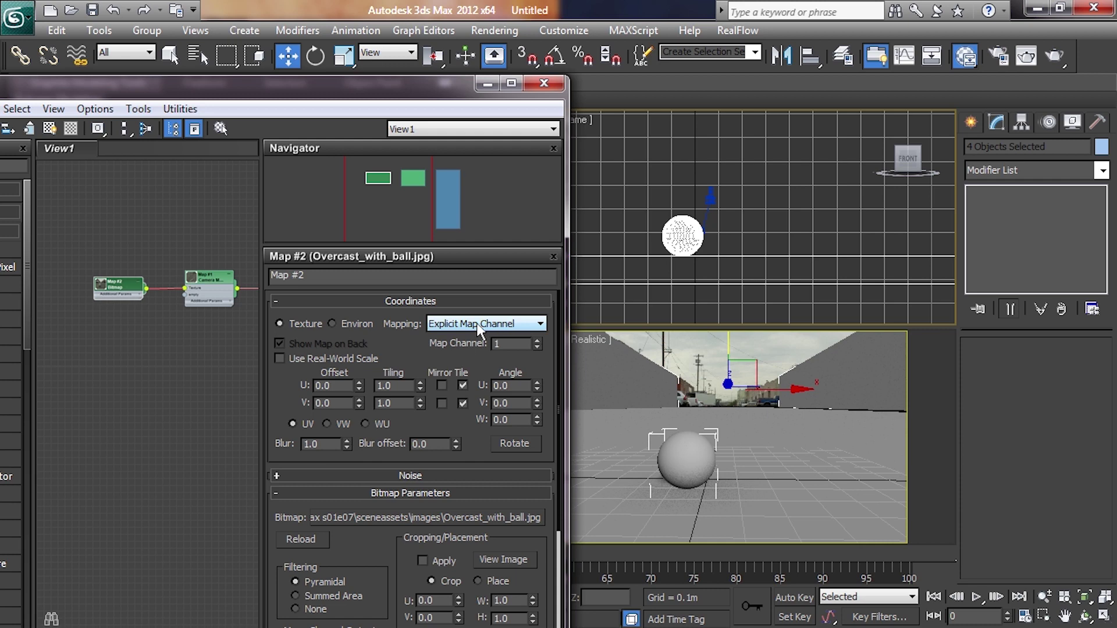
shift+drag(757, 462, 905, 462)
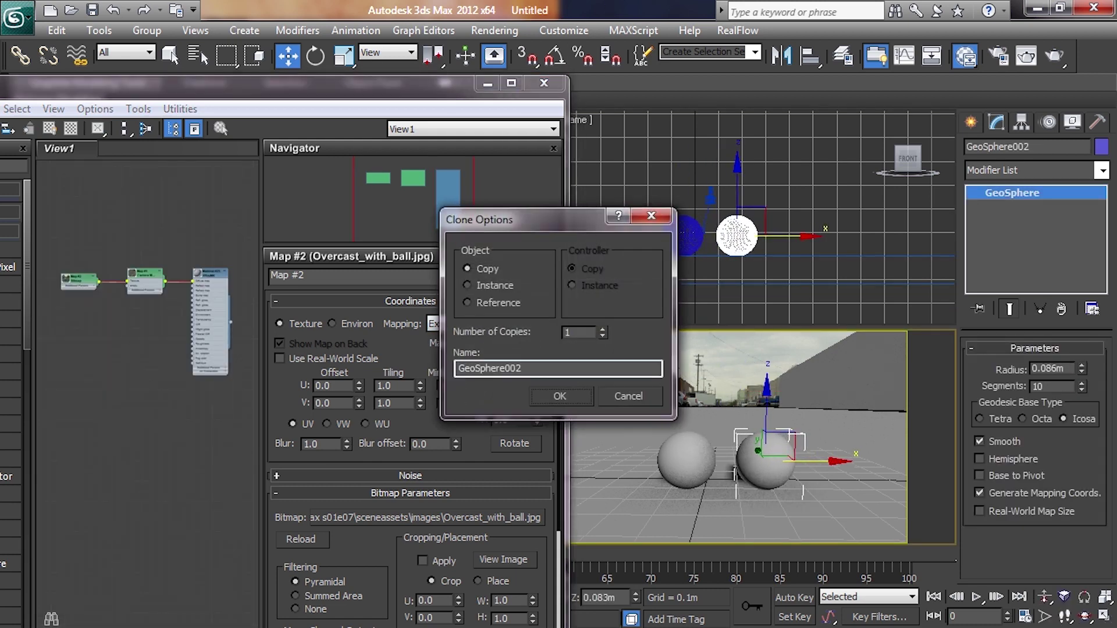
Finish cloning the third ball and assign a new VRayMtl to GeoSphere003.
click(559, 396)
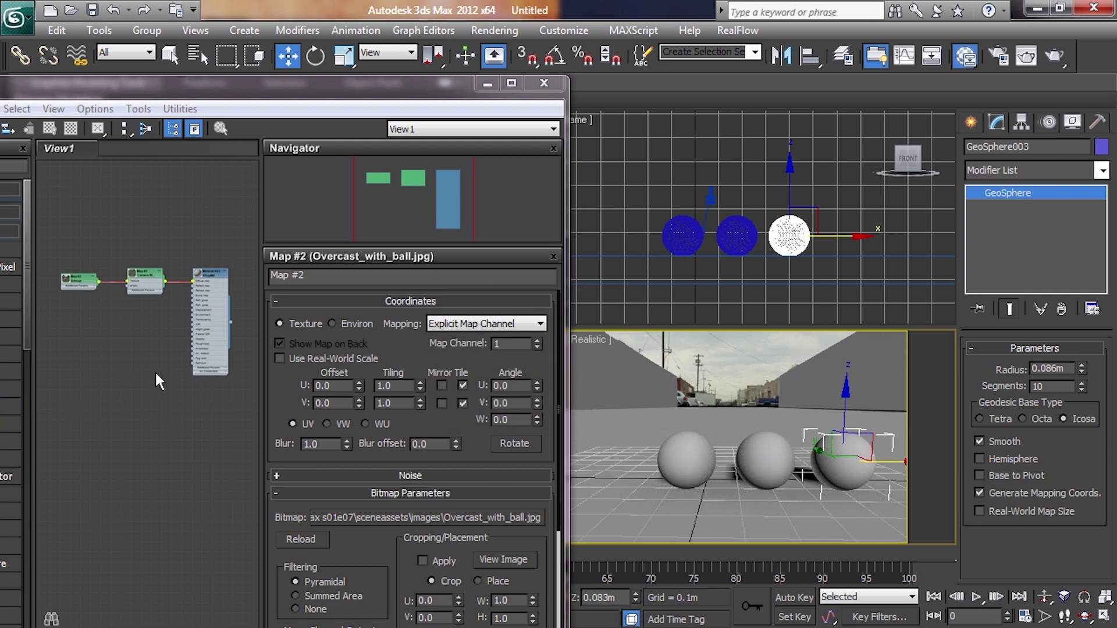
right_click(218, 402)
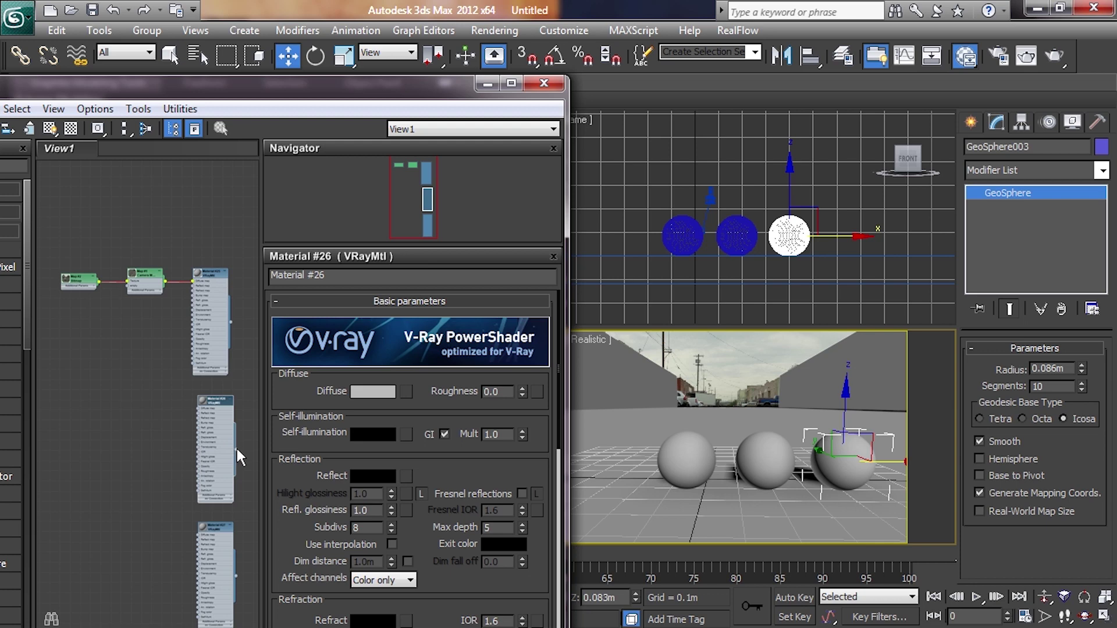
drag(235, 447, 747, 448)
drag(841, 450, 841, 453)
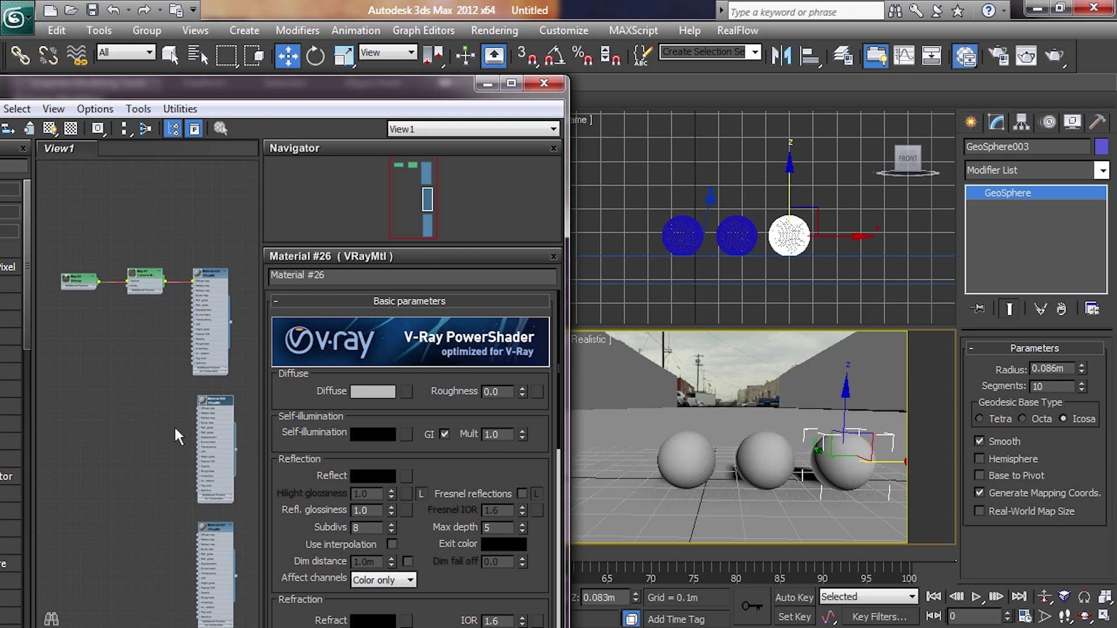
Set the new material's Reflect colour to pure white.
double_click(211, 528)
click(374, 477)
drag(515, 112, 515, 240)
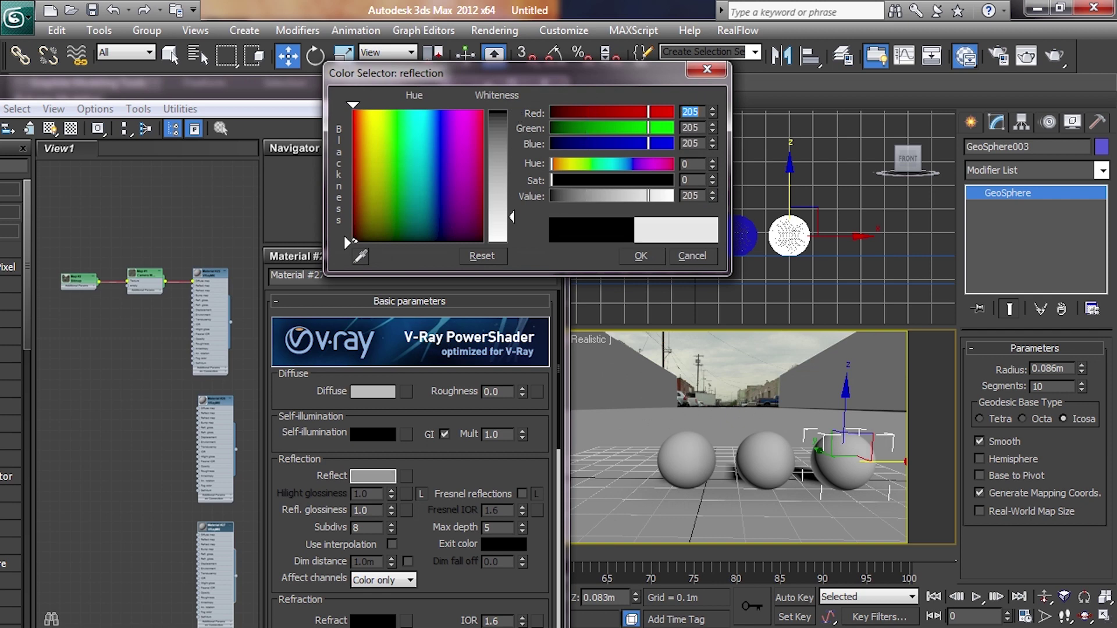
click(633, 252)
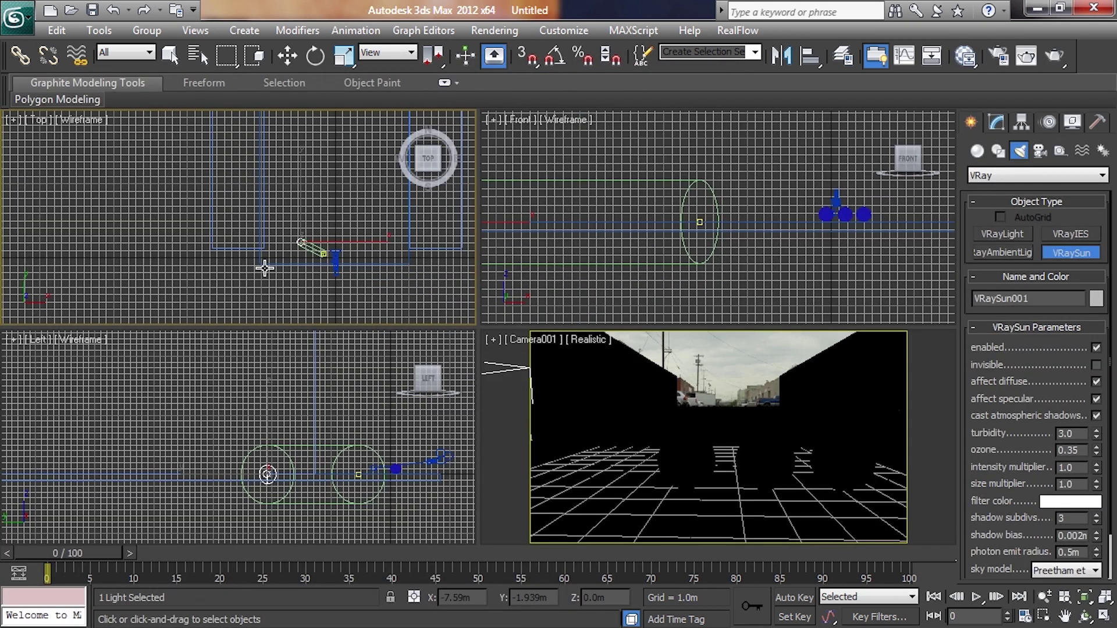
scroll(625, 263, up, 3)
Move VRaySun001 high above the balls in the Front view and test-render Camera001.
key(w)
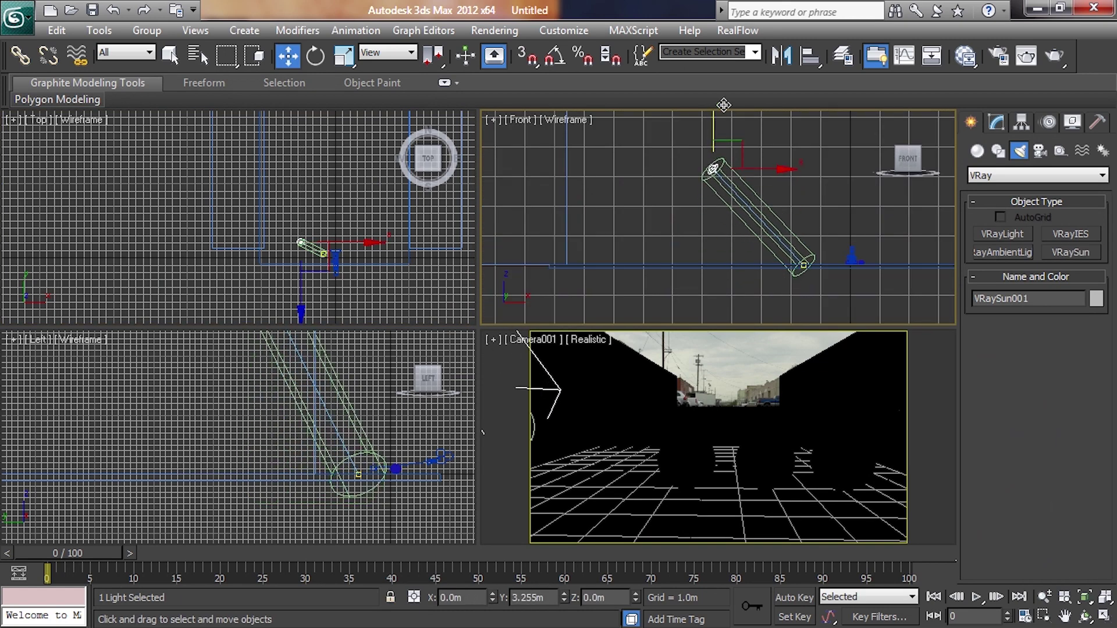
drag(724, 169, 740, 4)
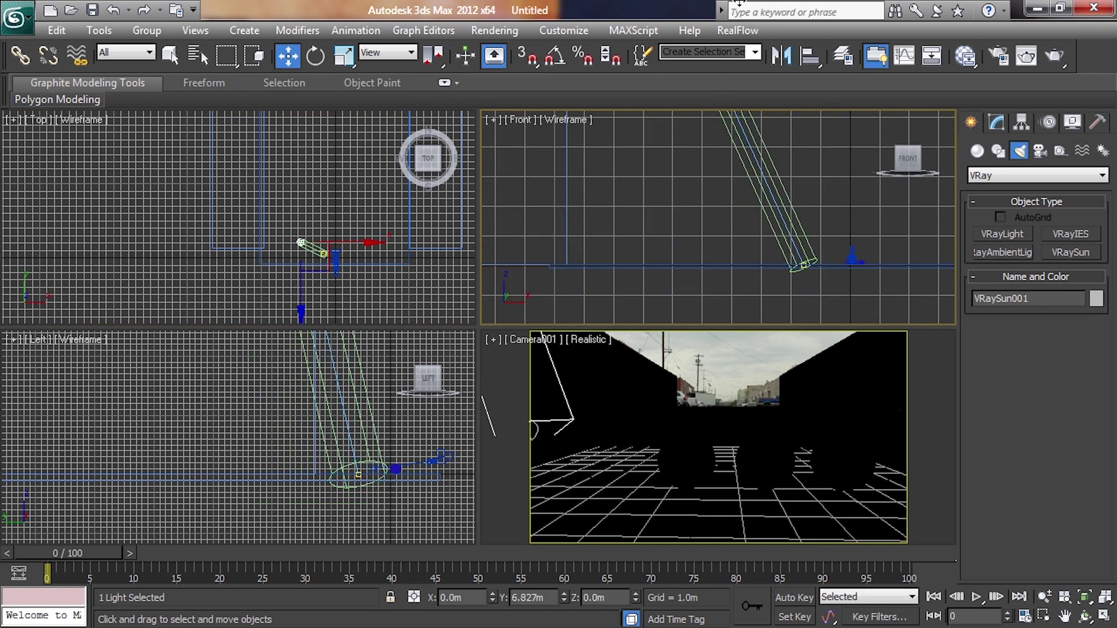
right_click(756, 379)
key(shift+q)
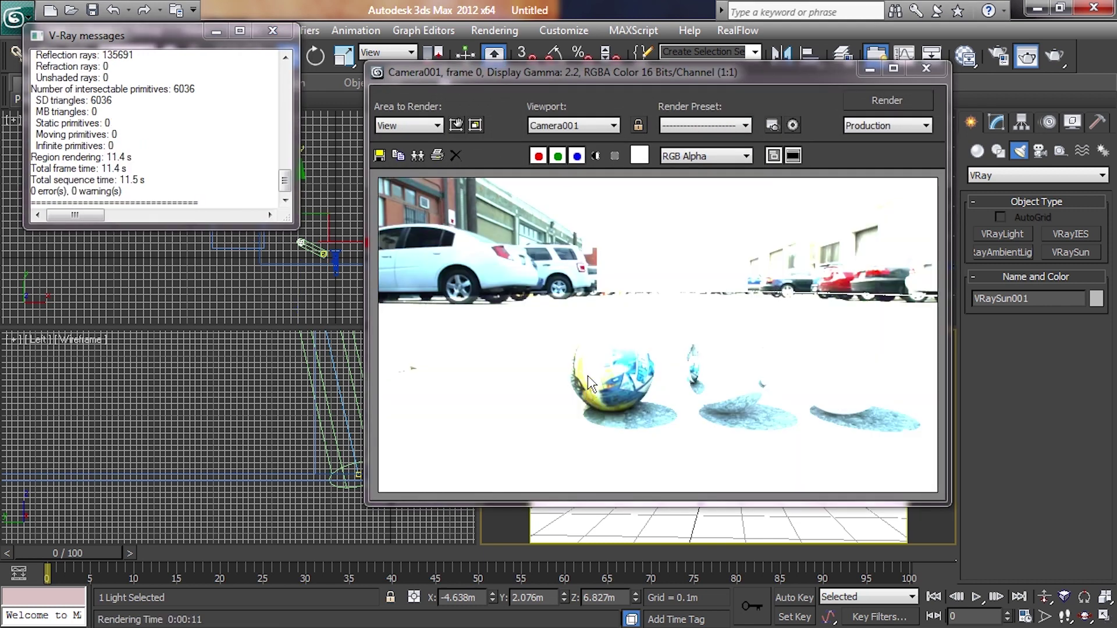
click(933, 67)
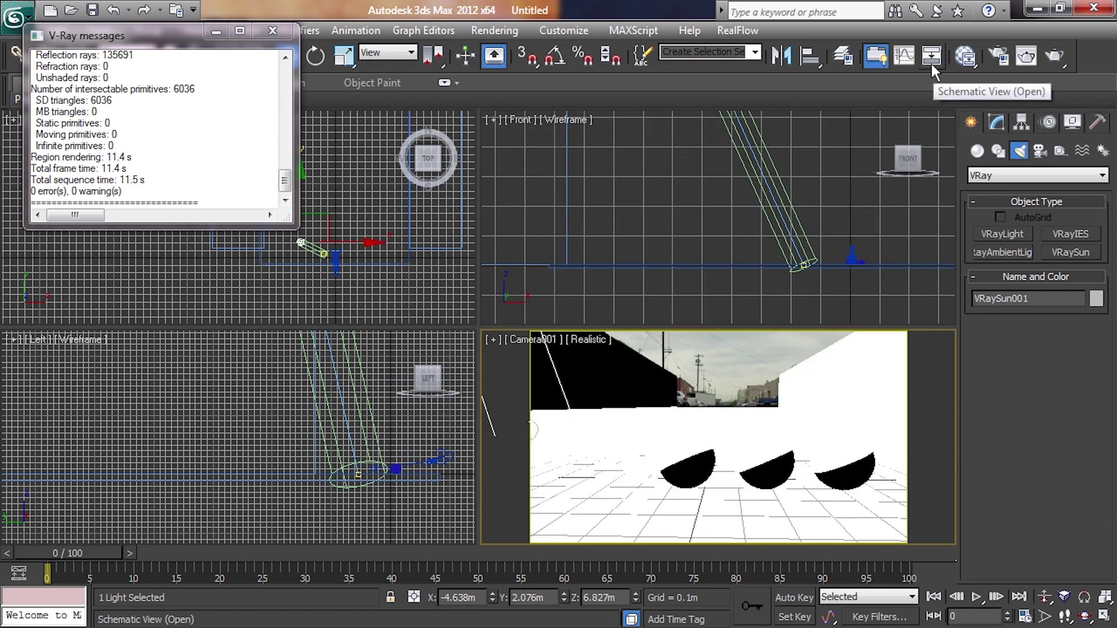
key(8)
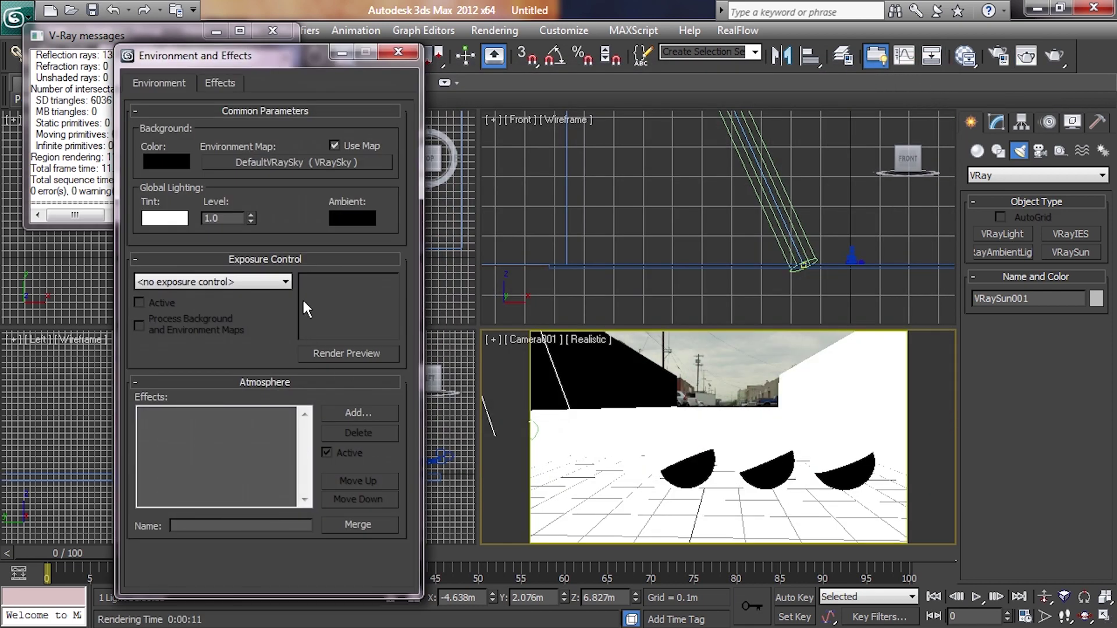
Set Exposure Control to VRay Exposure Control.
click(285, 282)
click(223, 365)
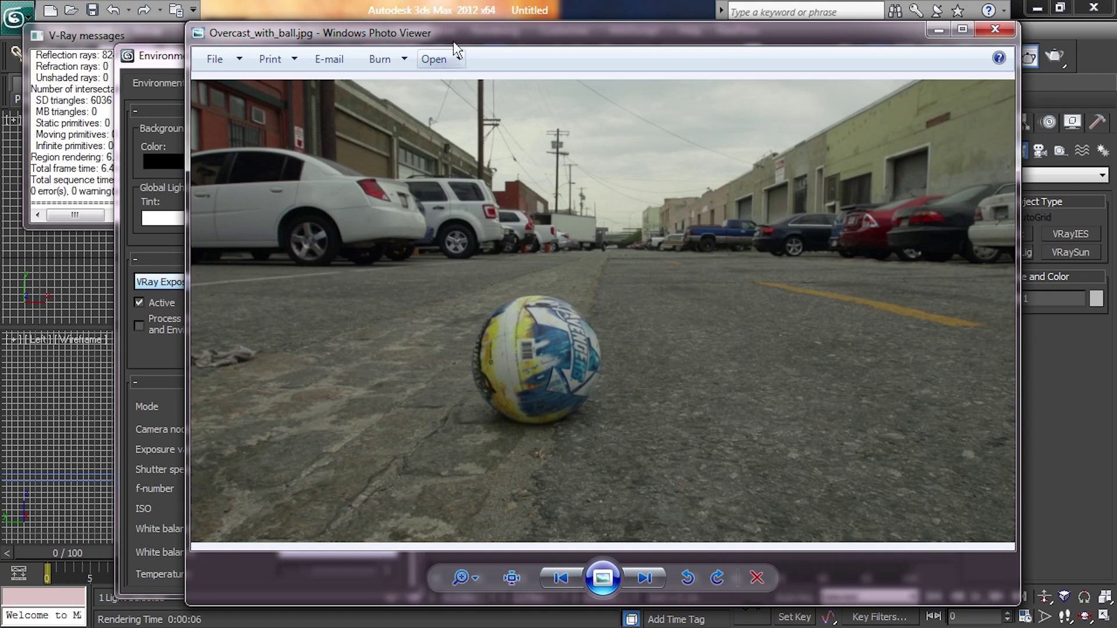
drag(454, 50, 1116, 55)
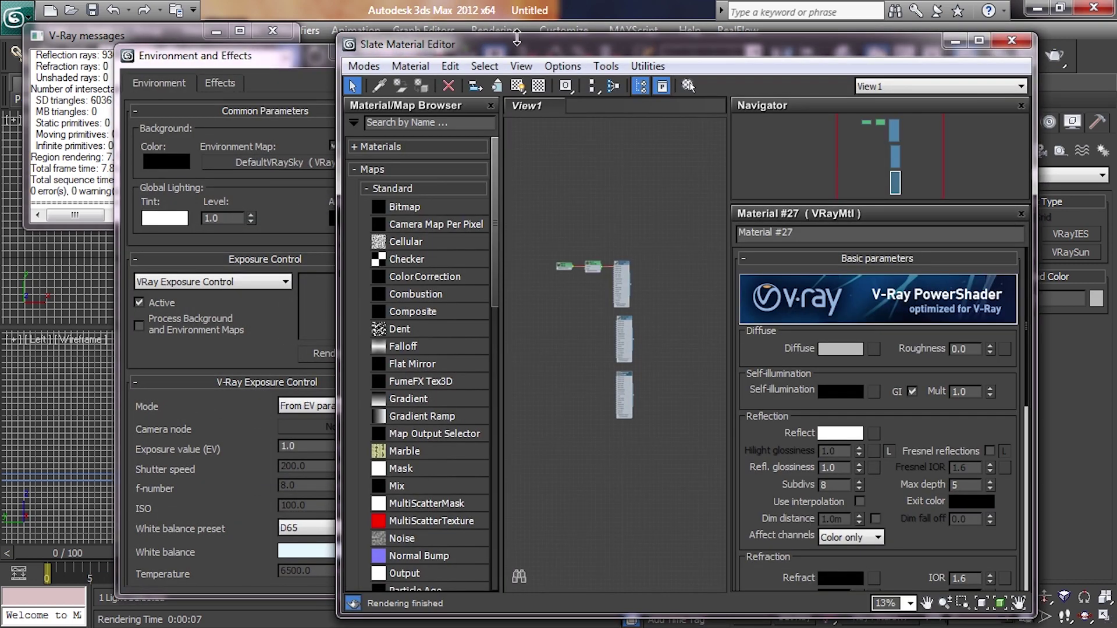
drag(518, 39, 625, 41)
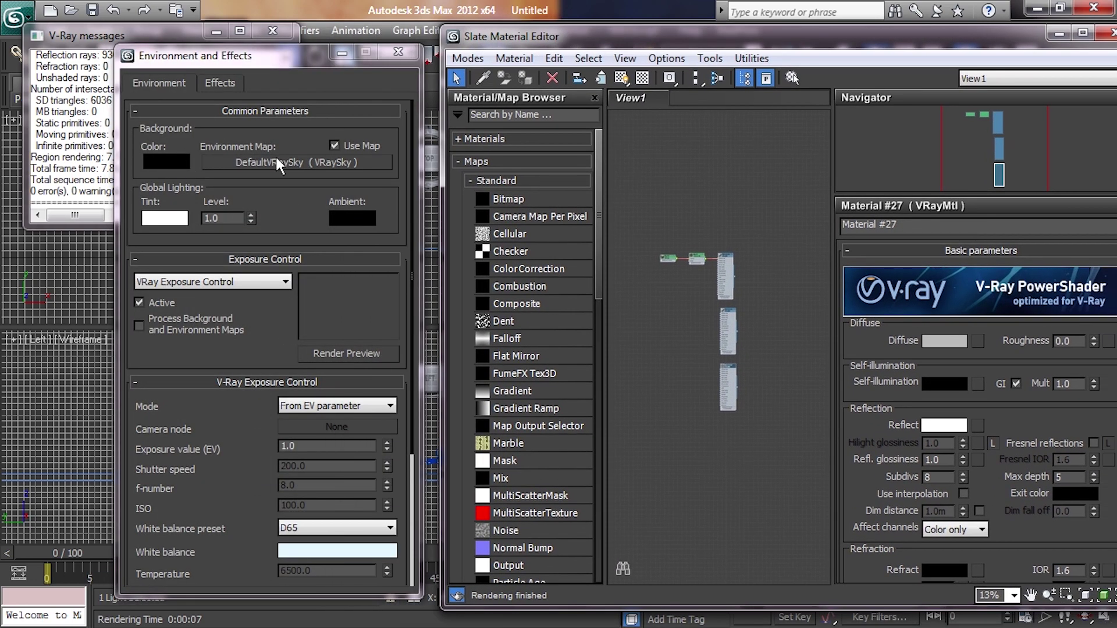
Bring the environment sky map into the Slate editor as an instance.
drag(276, 158, 773, 463)
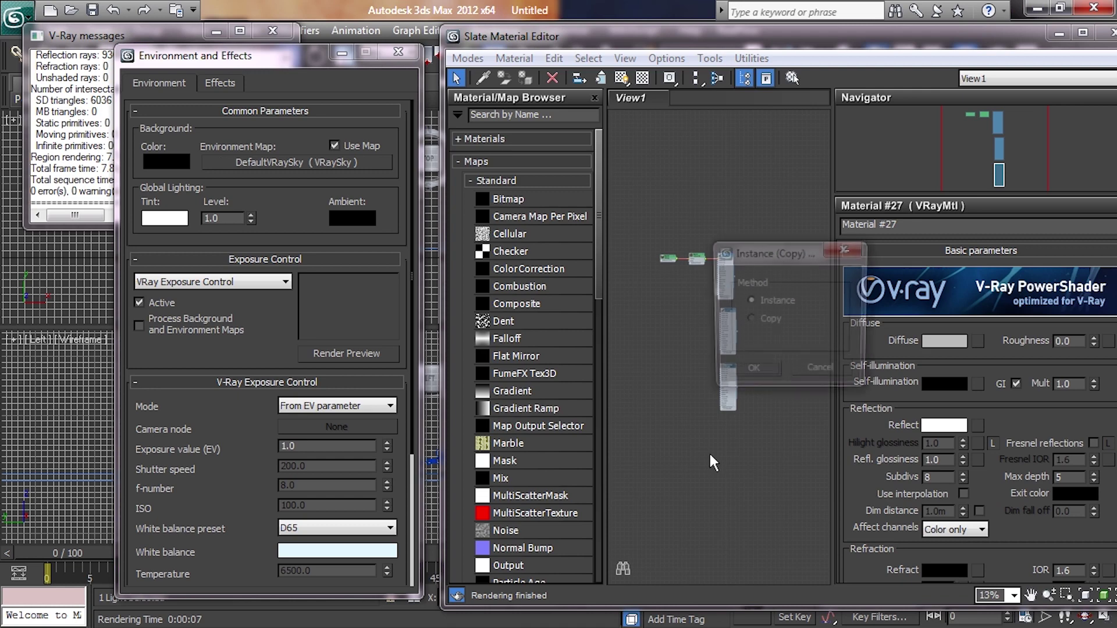
click(754, 373)
mouse_move(878, 40)
mouse_down()
mouse_move(521, 21)
mouse_move(564, 47)
mouse_up()
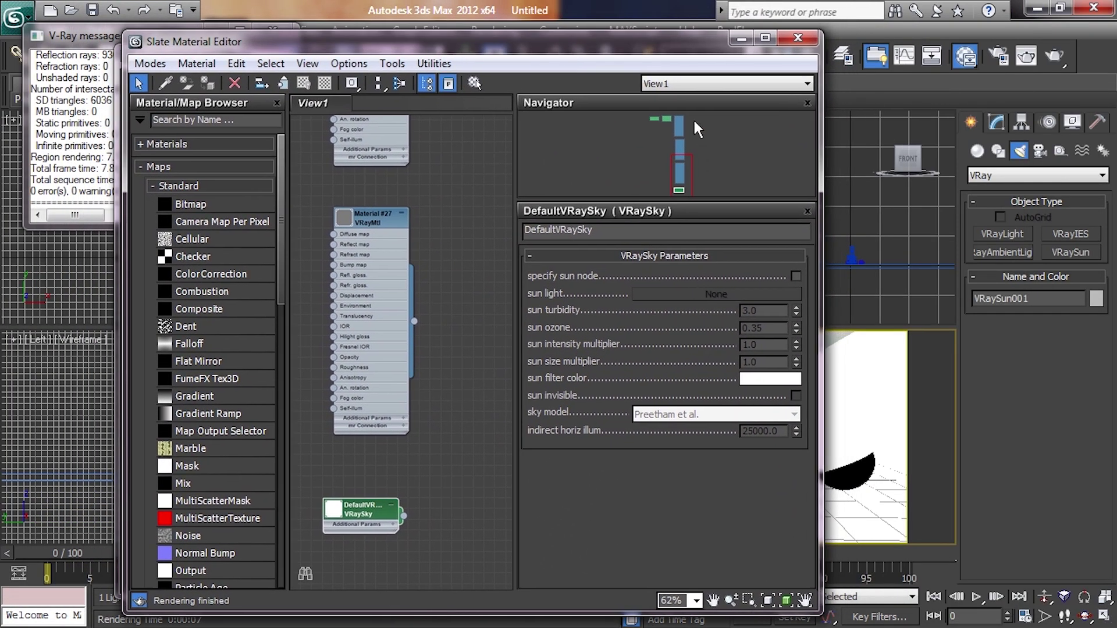
drag(675, 45, 420, 106)
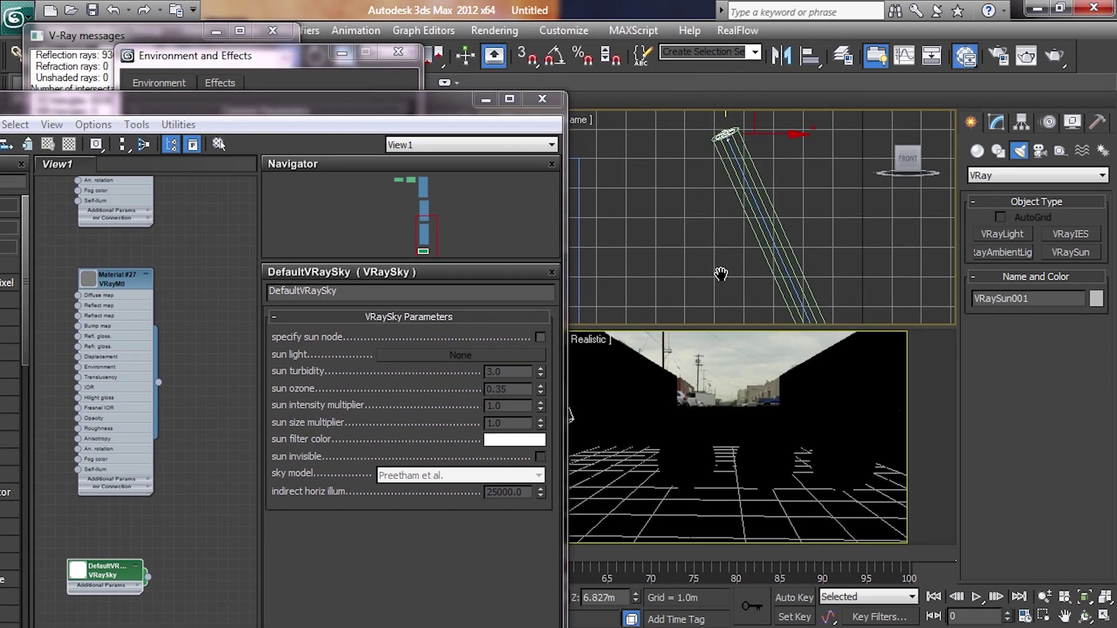
Link the sky to VRaySun001, choose the CIE Overcast sky model, and test-render.
click(692, 174)
click(996, 122)
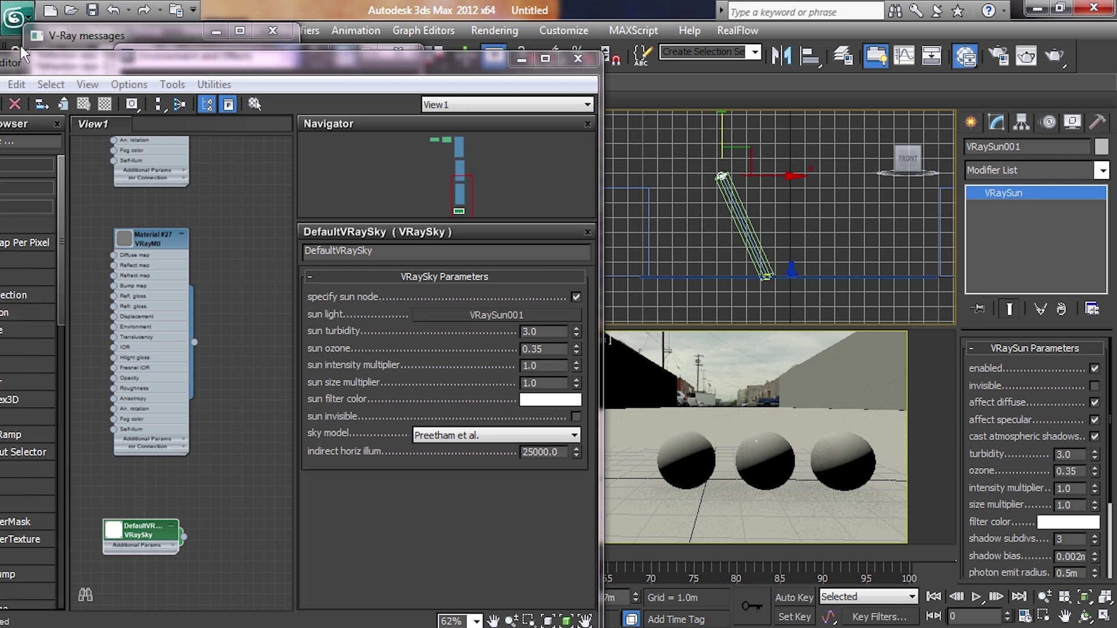
click(574, 441)
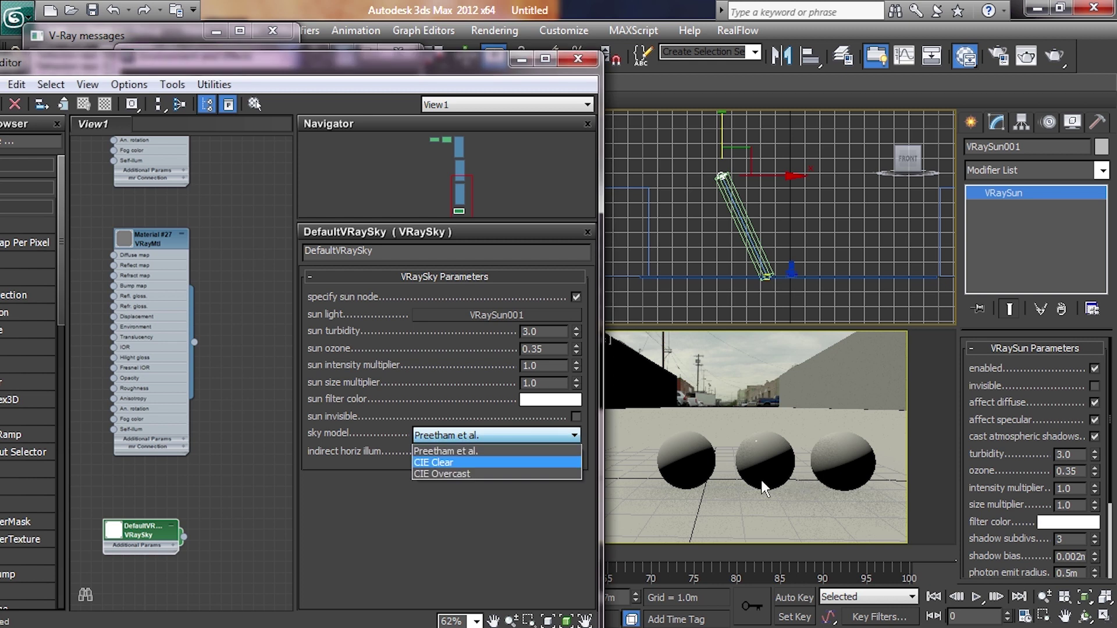
click(501, 476)
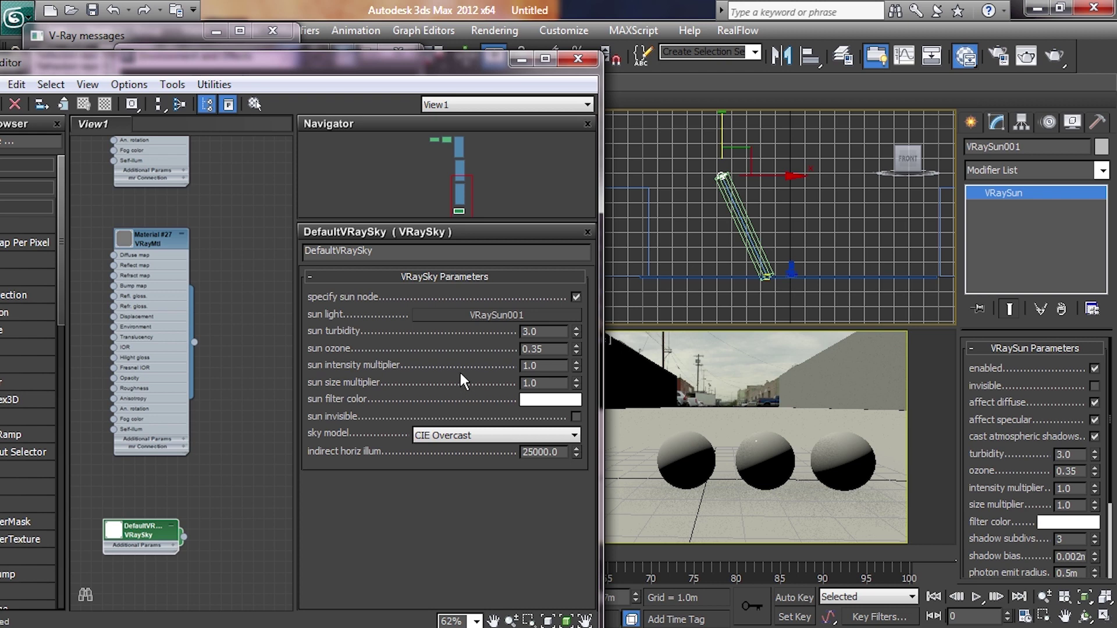
key(shift+q)
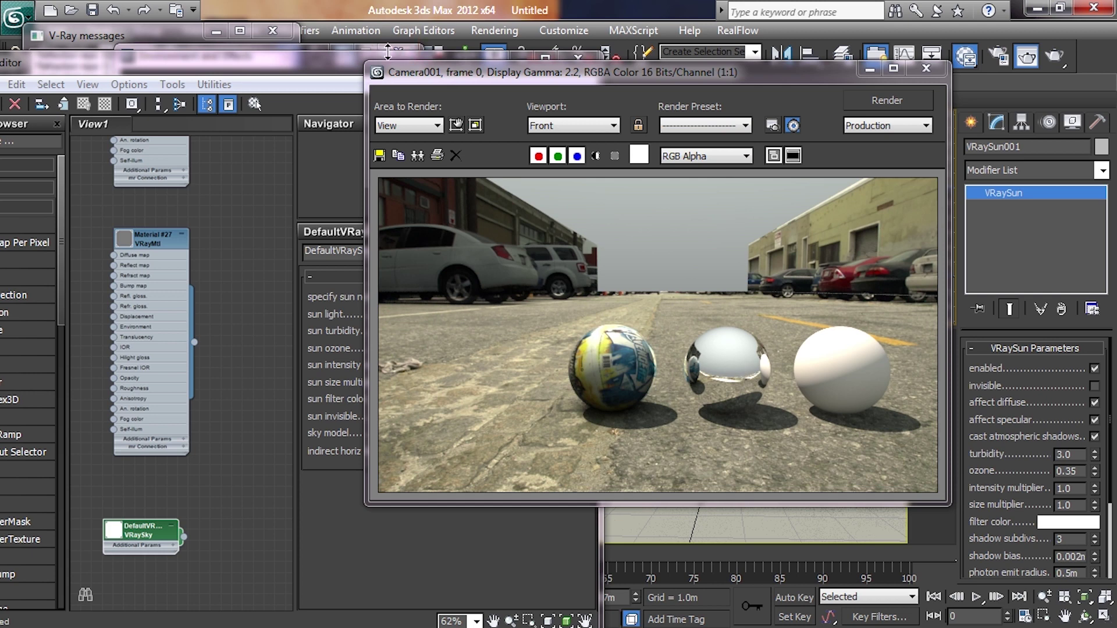
Switch VRaySun001 to CIE Overcast, raise its size multiplier to 100, and re-render.
click(926, 69)
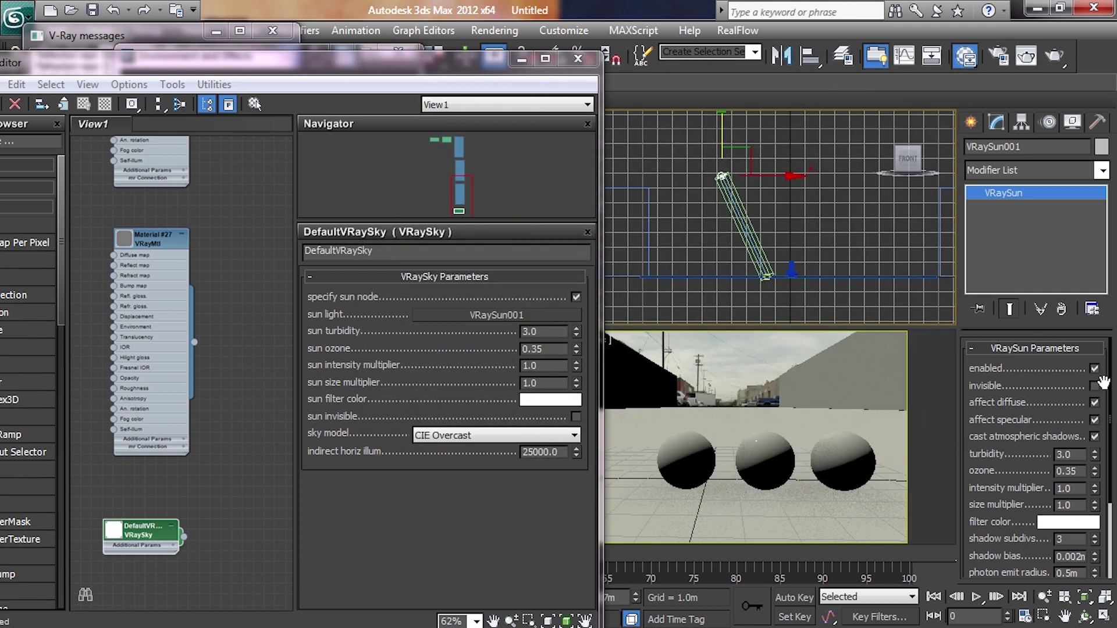
scroll(1101, 384, down, 3)
click(1089, 489)
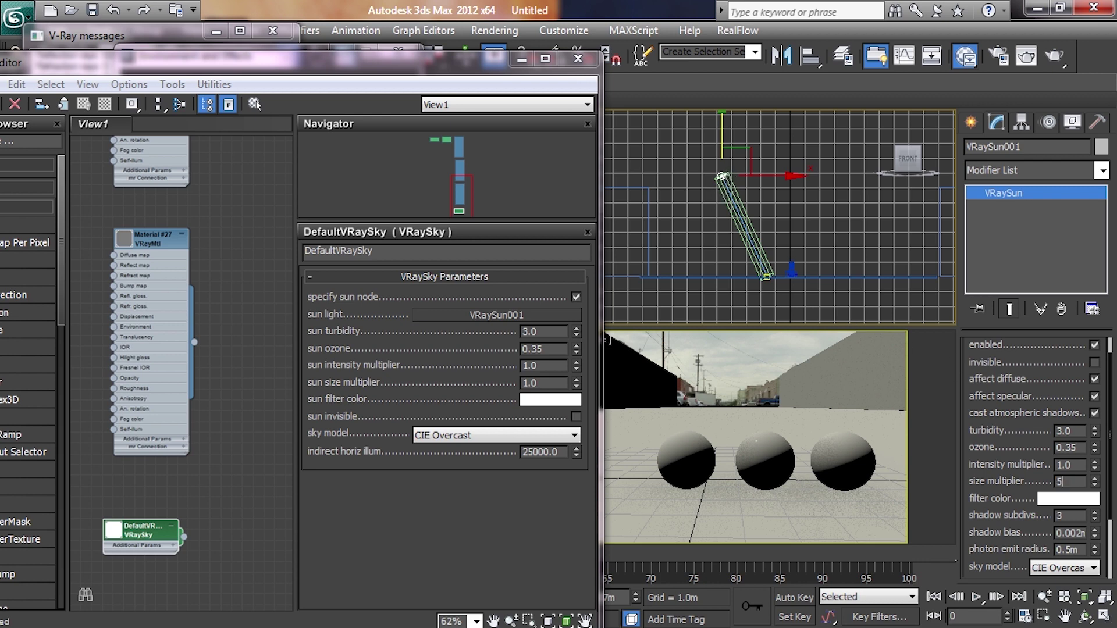
text(0.0)
key(Return)
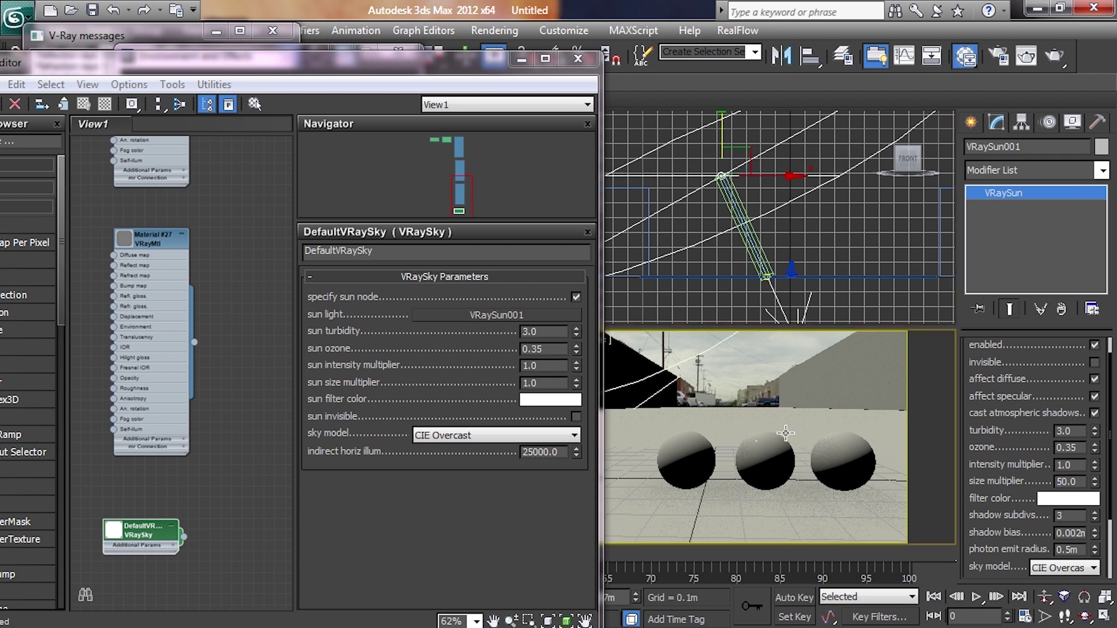
key(shift+q)
text(100)
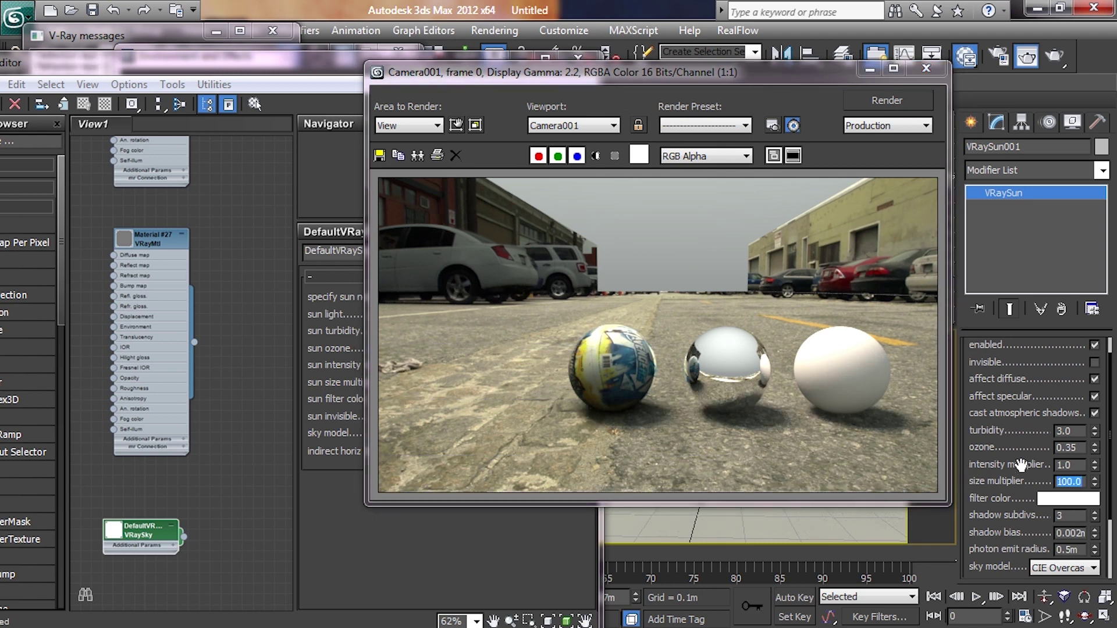
key(shift+q)
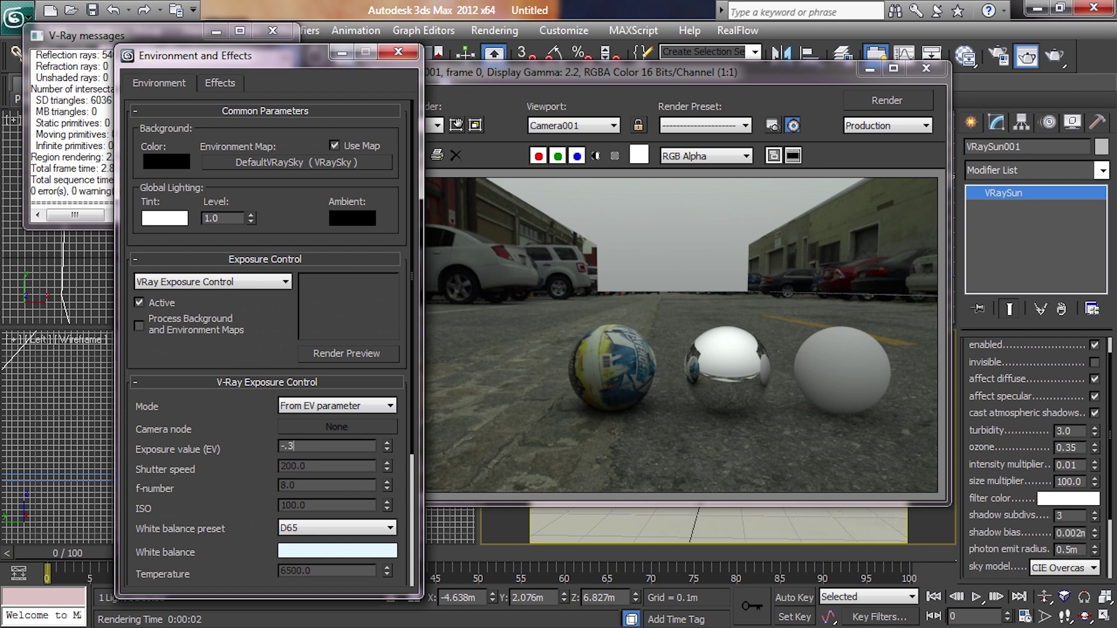
Render the camera view with sun intensity 0.01 and exposure value -0.5.
key(shift+q)
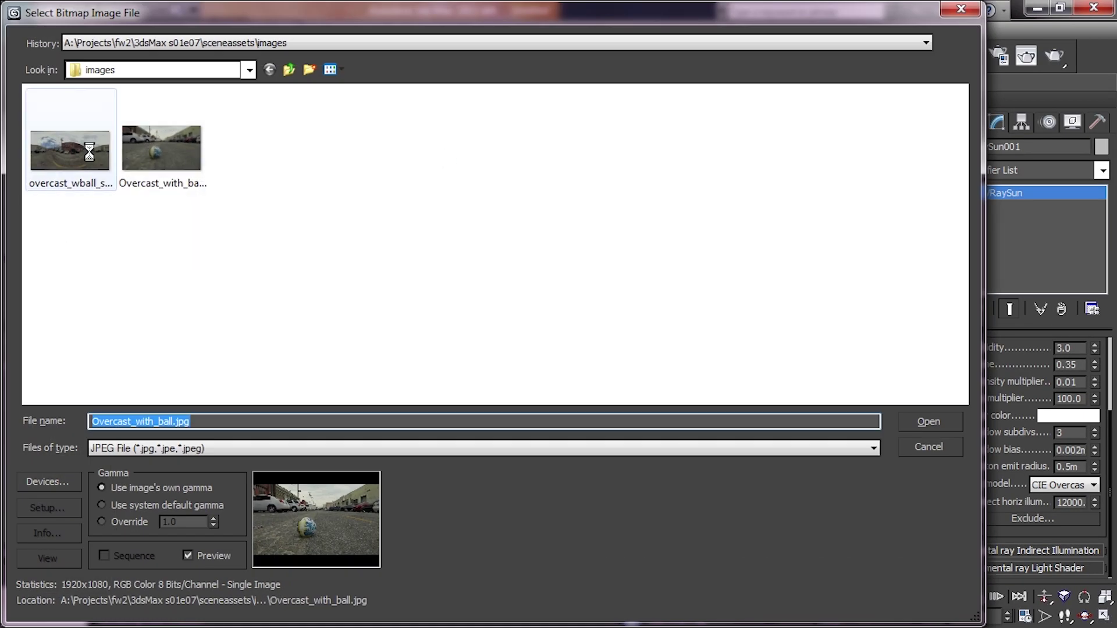
Load overcast_wball_spherical_cc.jpg as the environment map, instanced into the node editor.
click(89, 153)
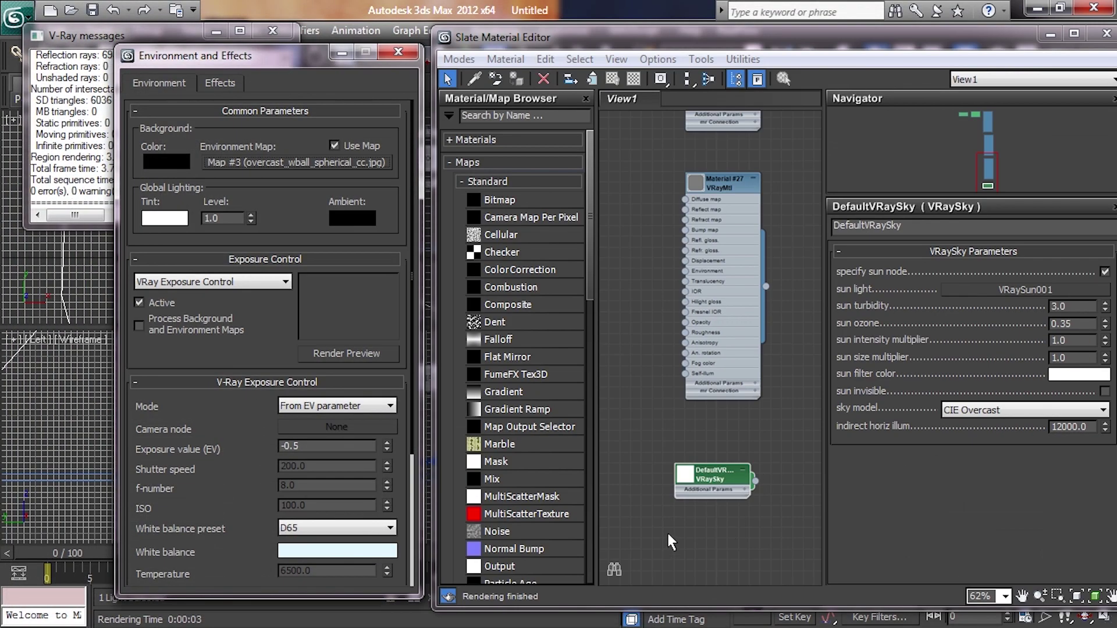
drag(666, 532, 678, 531)
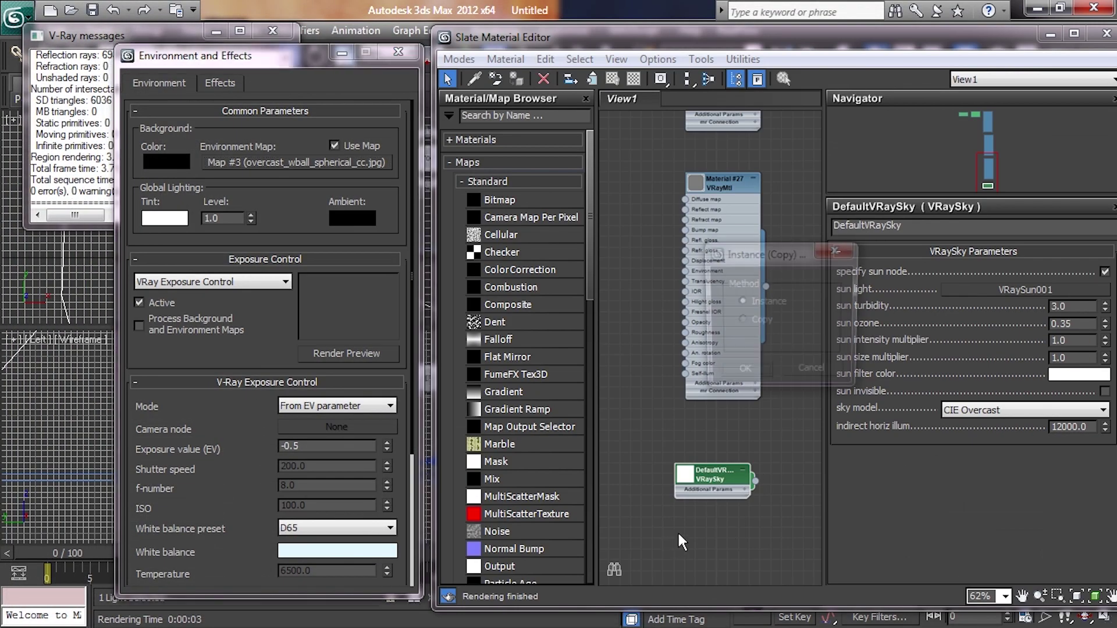
click(742, 374)
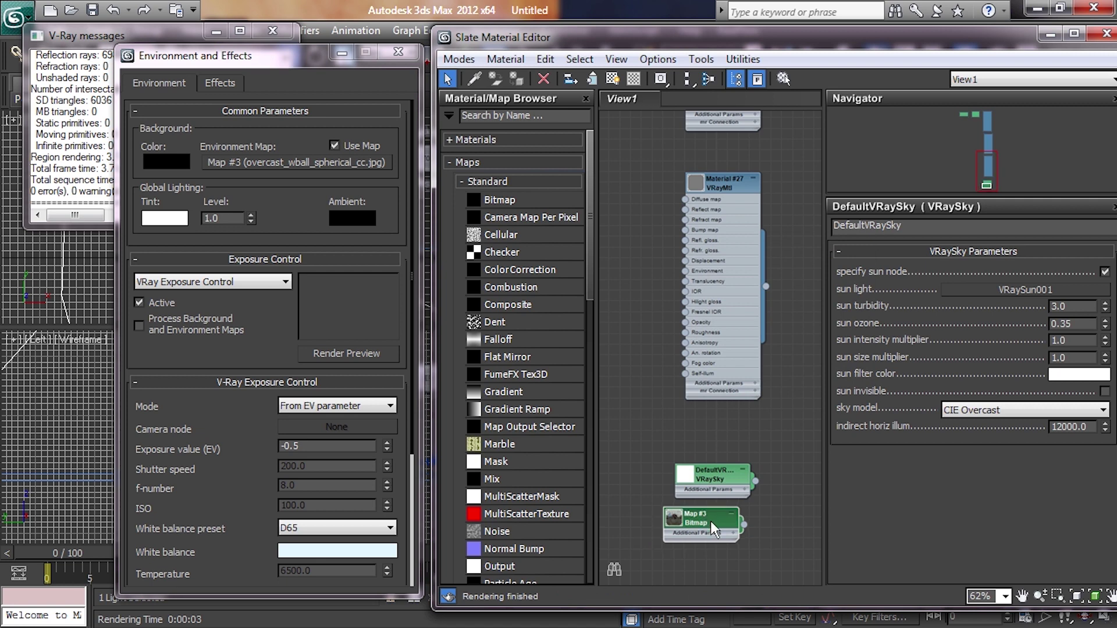
double_click(710, 522)
drag(872, 36, 691, 21)
Use Spherical Environment mapping, mirrored U tiling, output 8, U offset 0.75, and test-render.
click(885, 258)
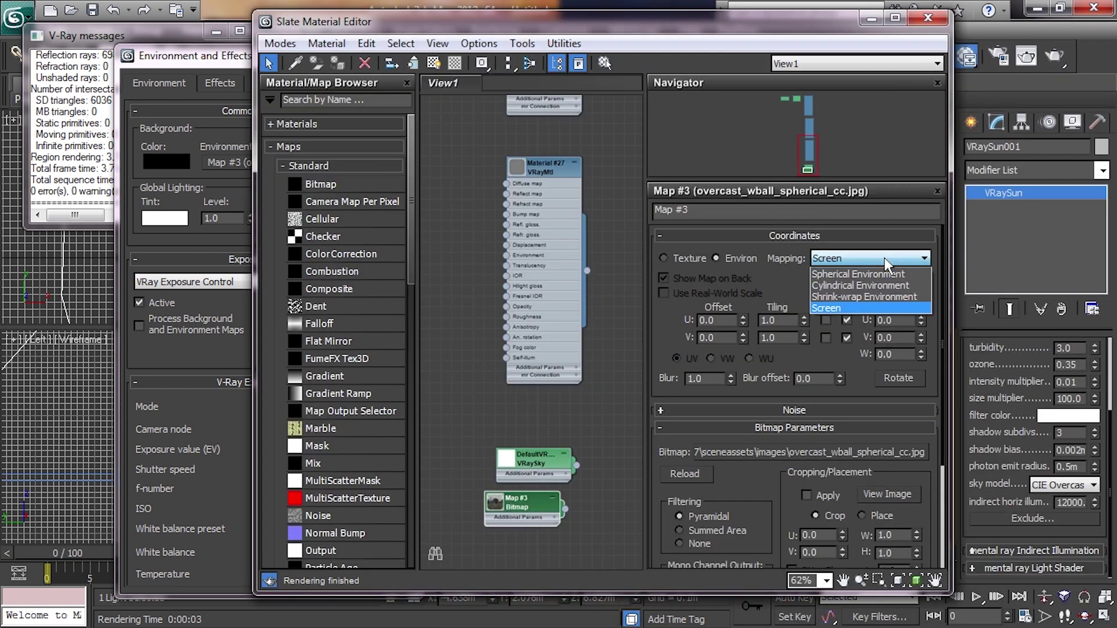
click(866, 276)
scroll(755, 530, down, 4)
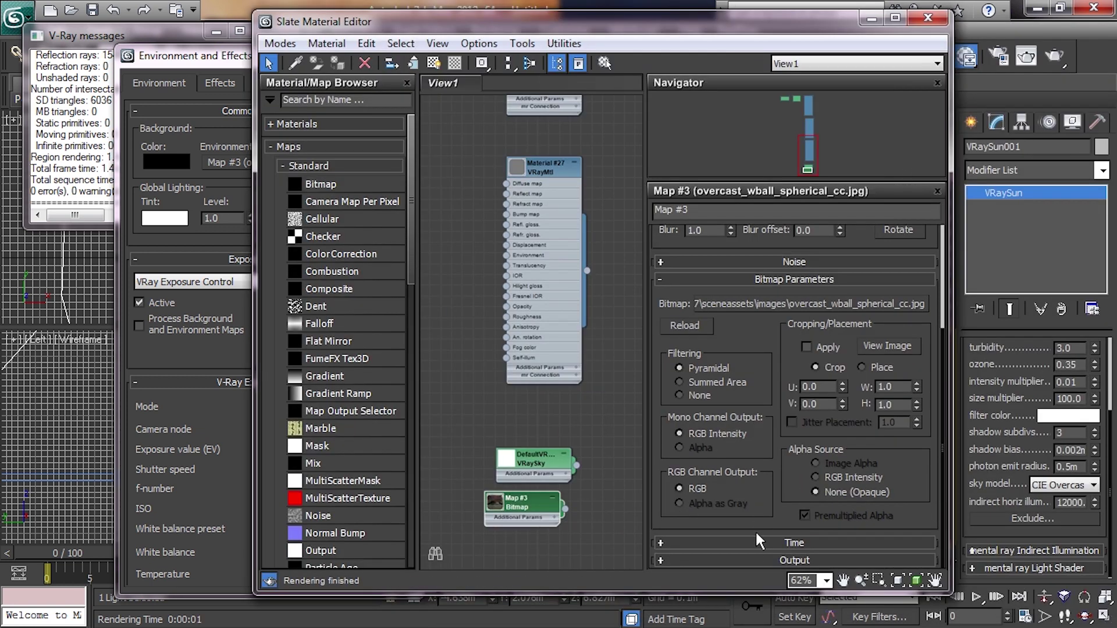
click(784, 560)
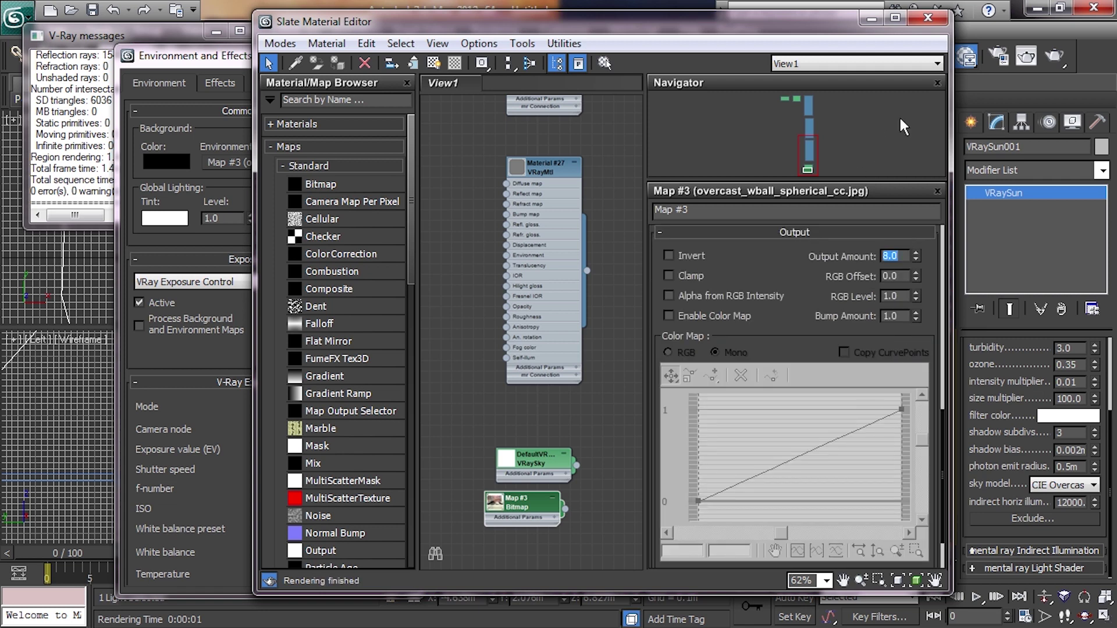
key(shift+q)
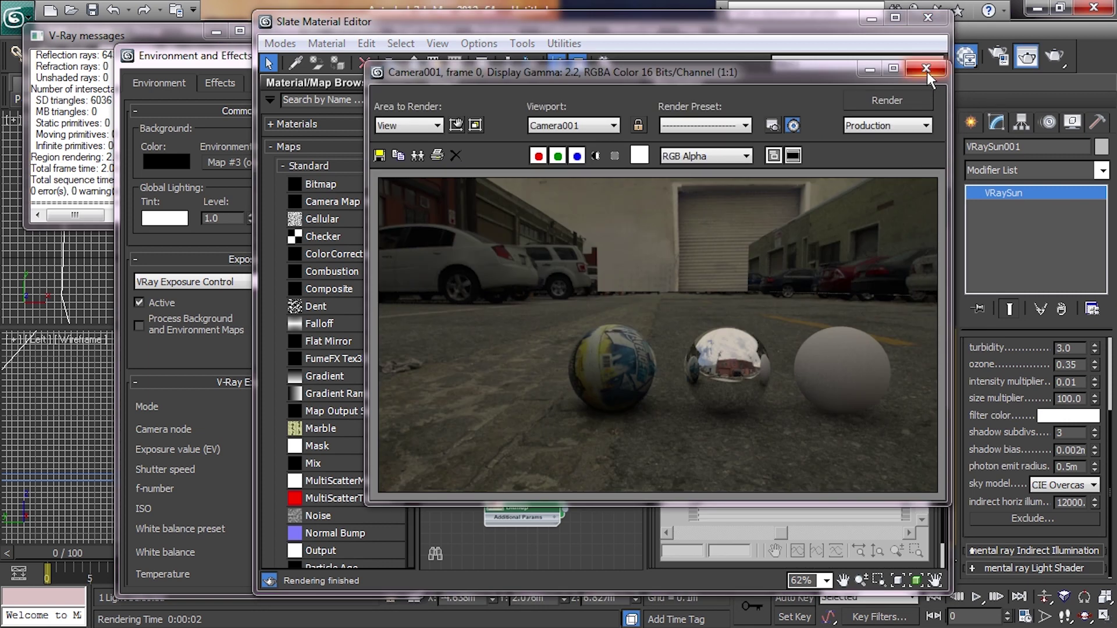
click(926, 69)
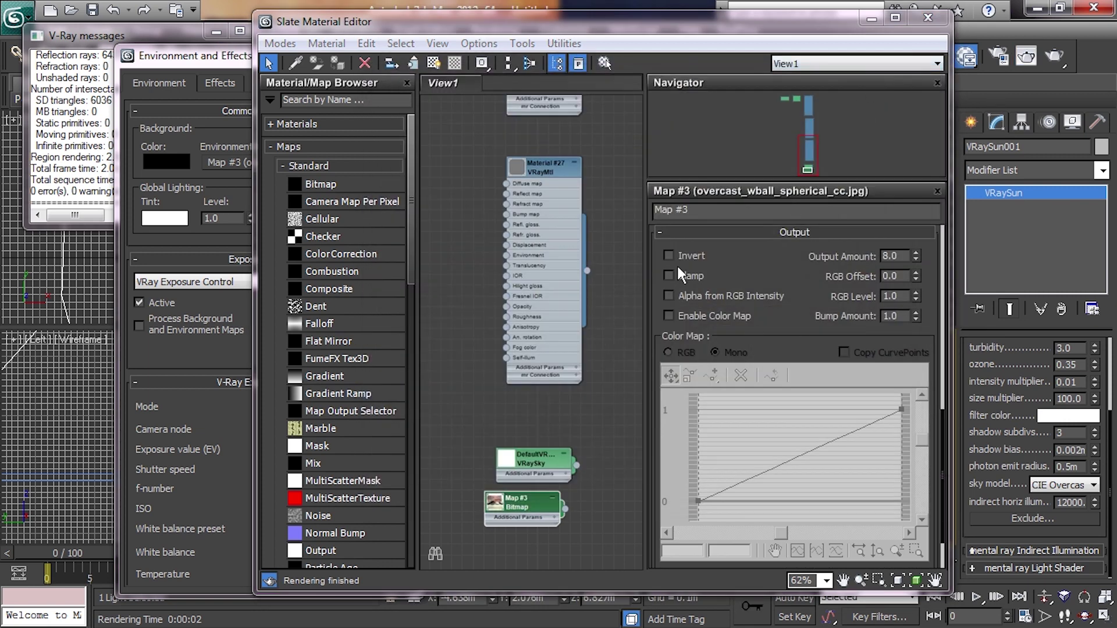
scroll(798, 288, up, 10)
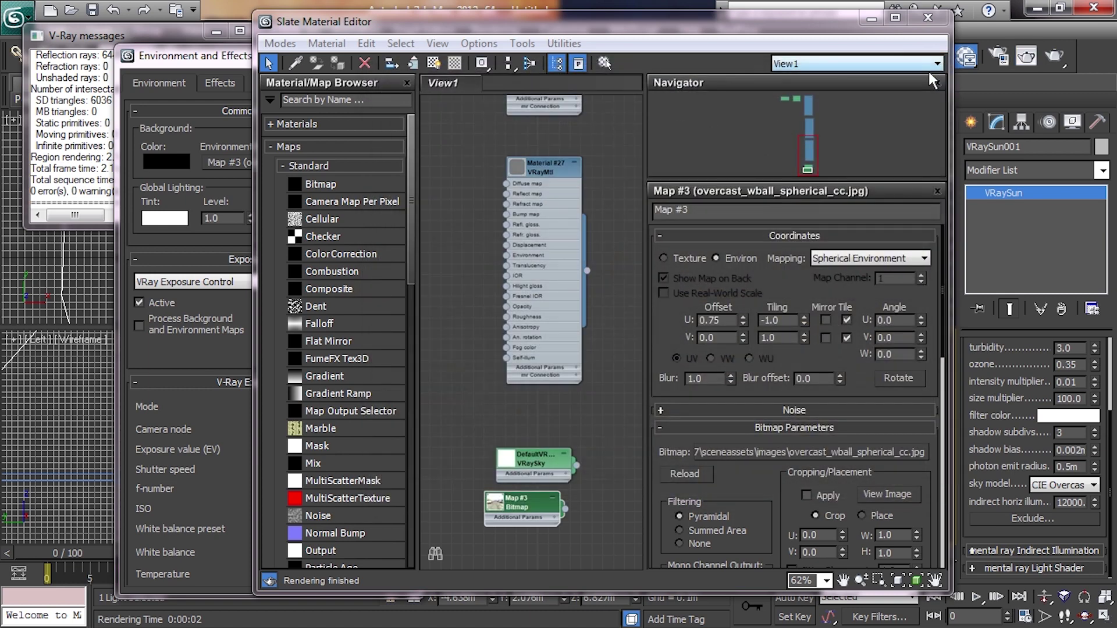
key(F10)
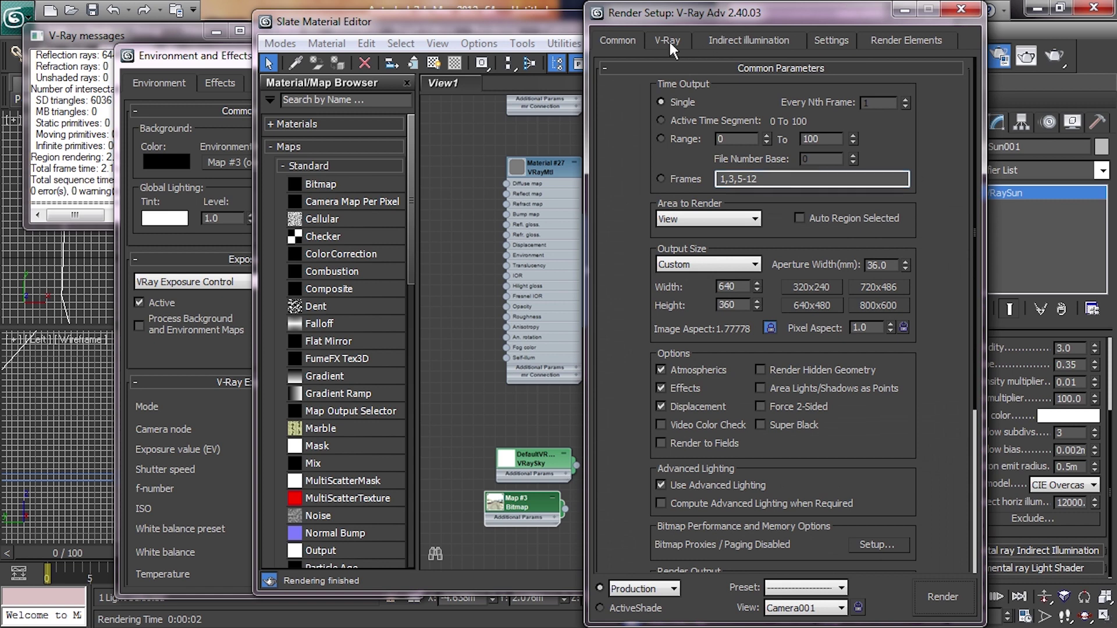
Enable V-Ray's GI and reflection/refraction environment overrides, instancing VRaySky into the GI slot.
click(669, 44)
click(774, 308)
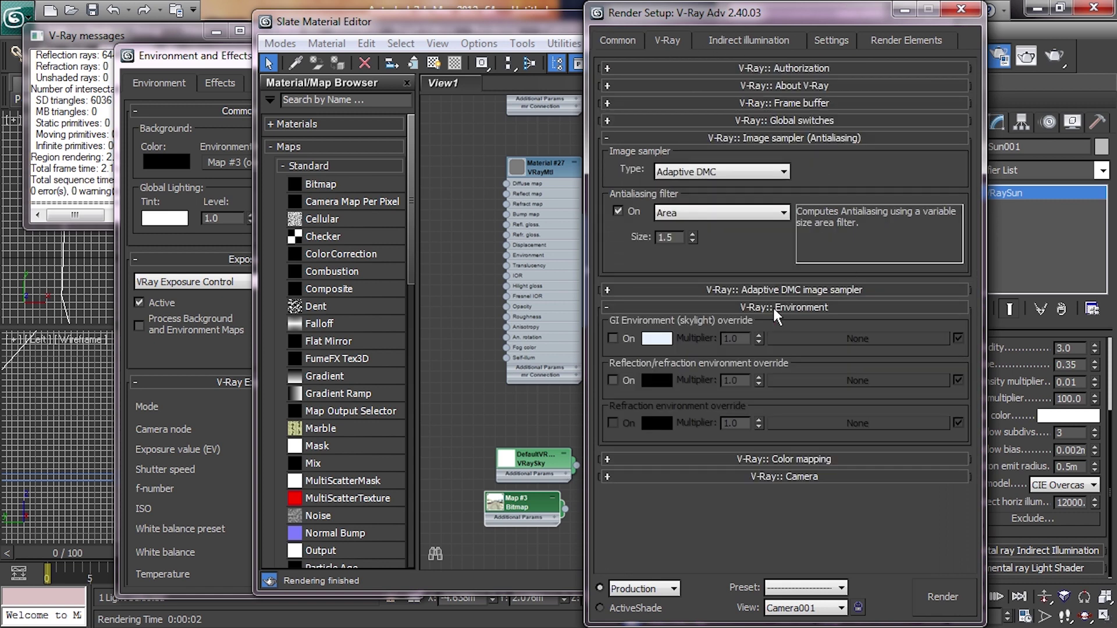
click(612, 338)
click(614, 379)
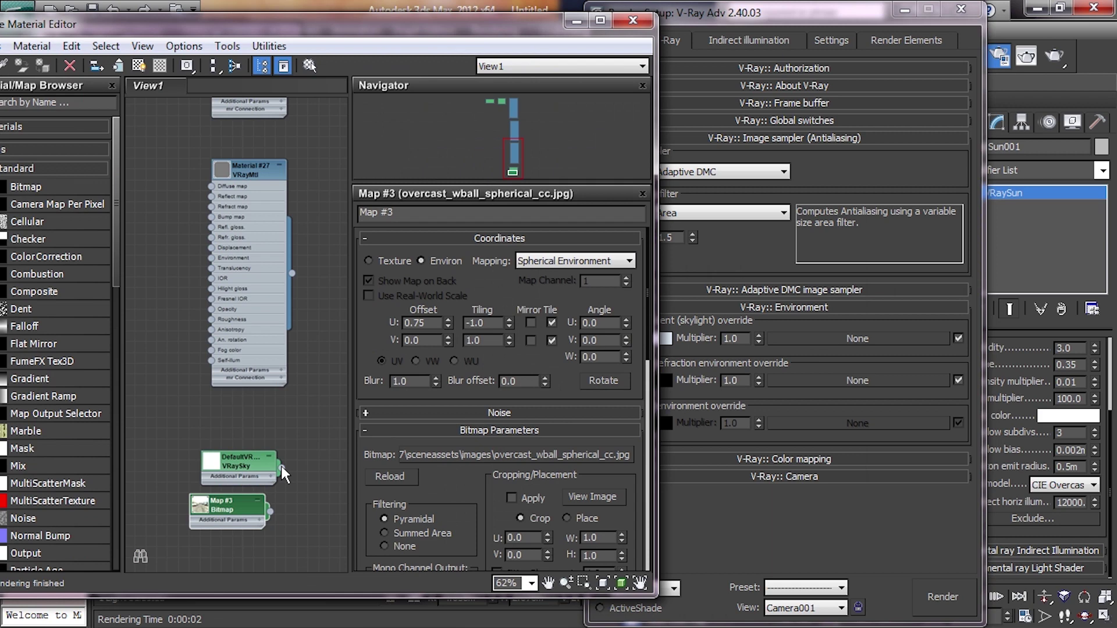
drag(282, 468, 687, 385)
drag(855, 338, 856, 333)
click(742, 370)
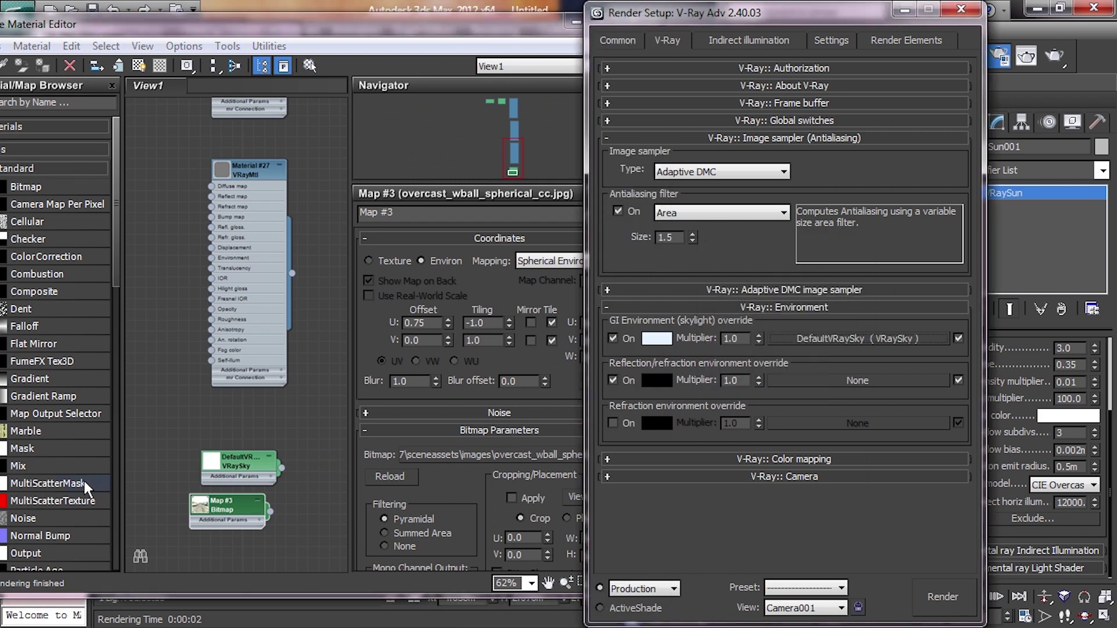
Instance the overcast spherical Map #3 into the reflection/refraction override.
click(284, 521)
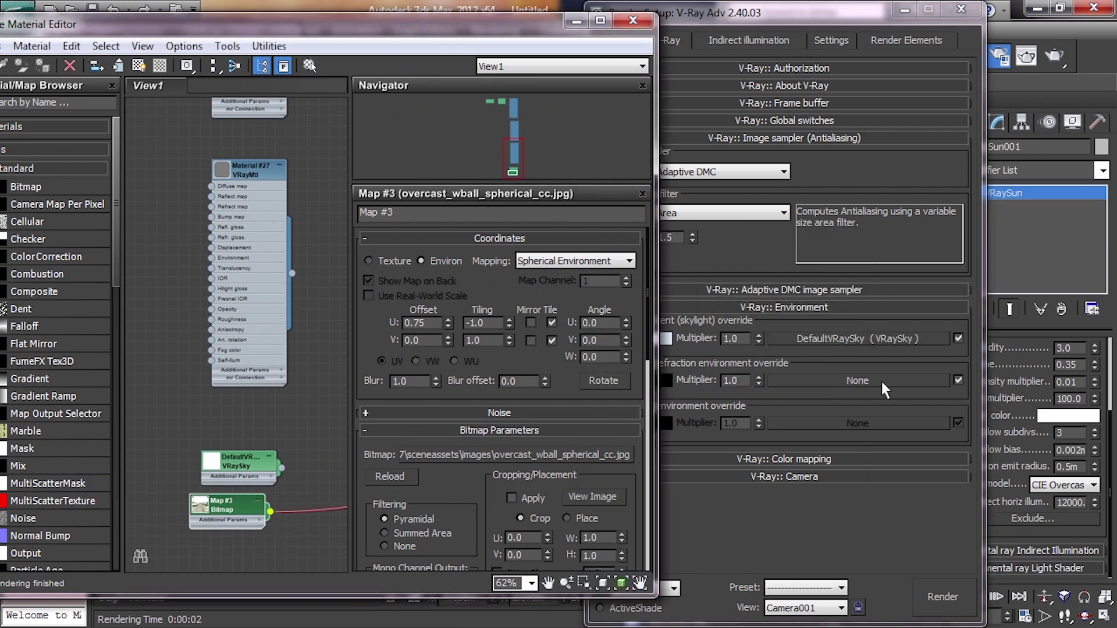
drag(850, 378, 850, 380)
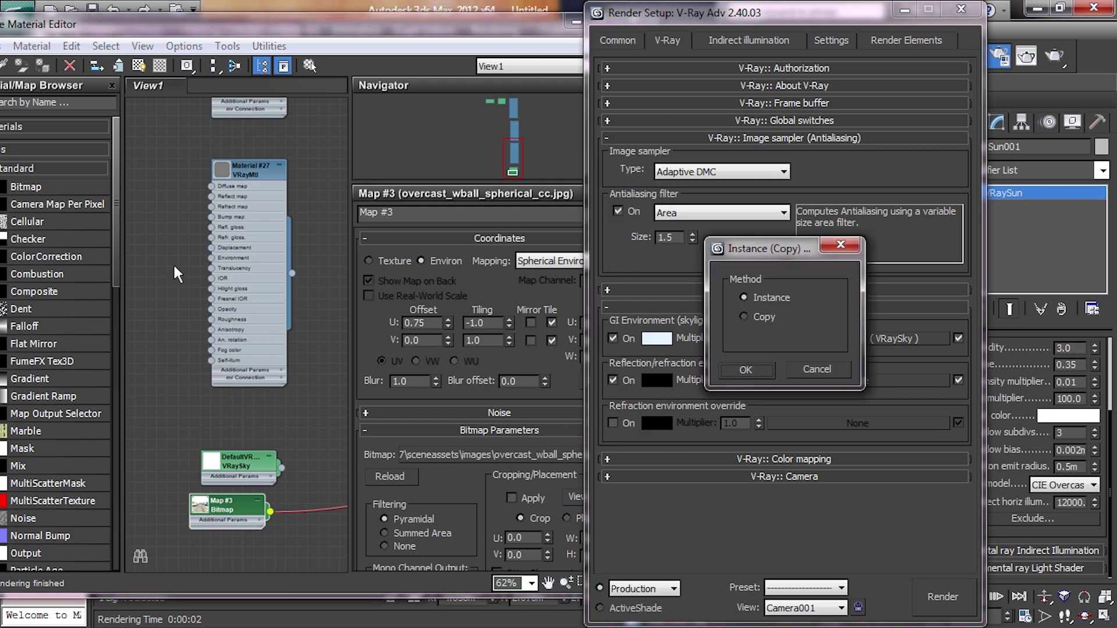
click(742, 370)
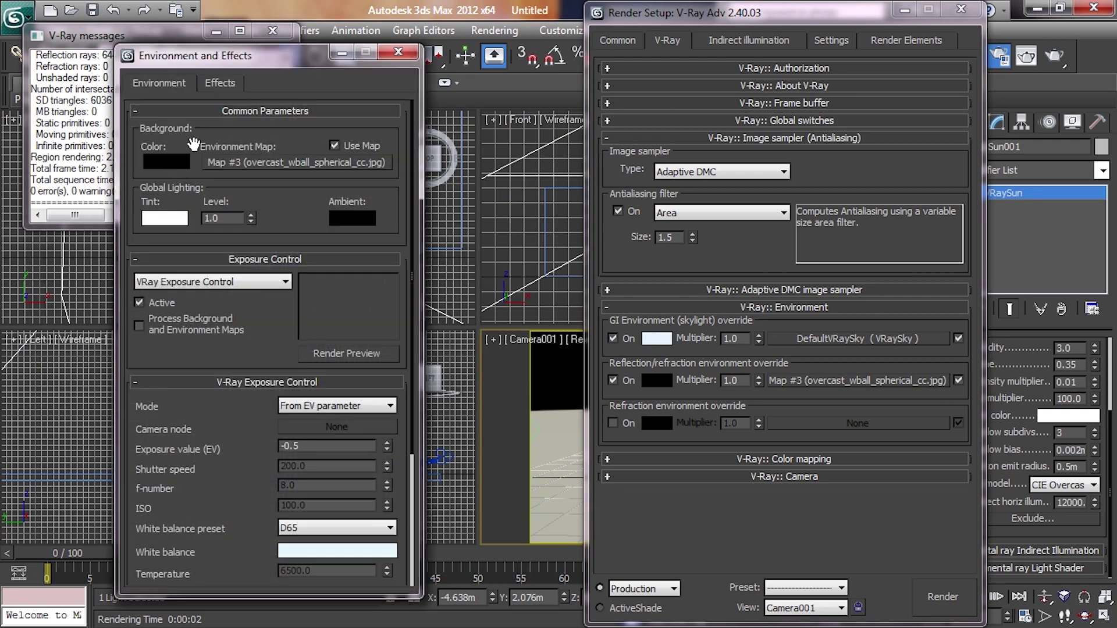
click(243, 162)
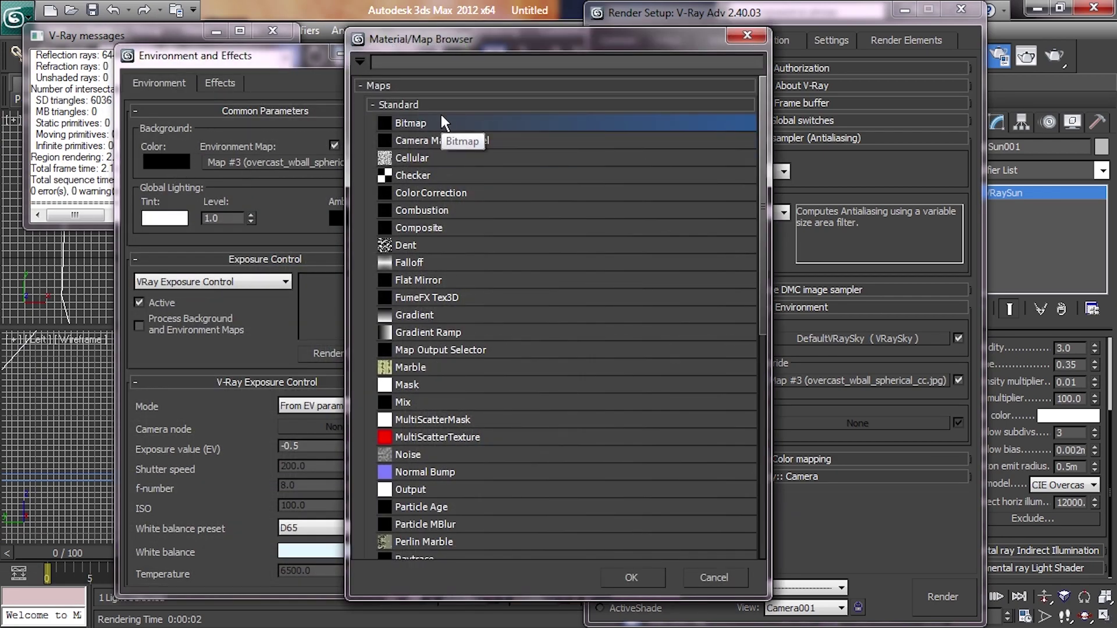
Set Overcast_with_ball.jpg as the environment background bitmap and instance it into Slate.
double_click(442, 123)
double_click(171, 151)
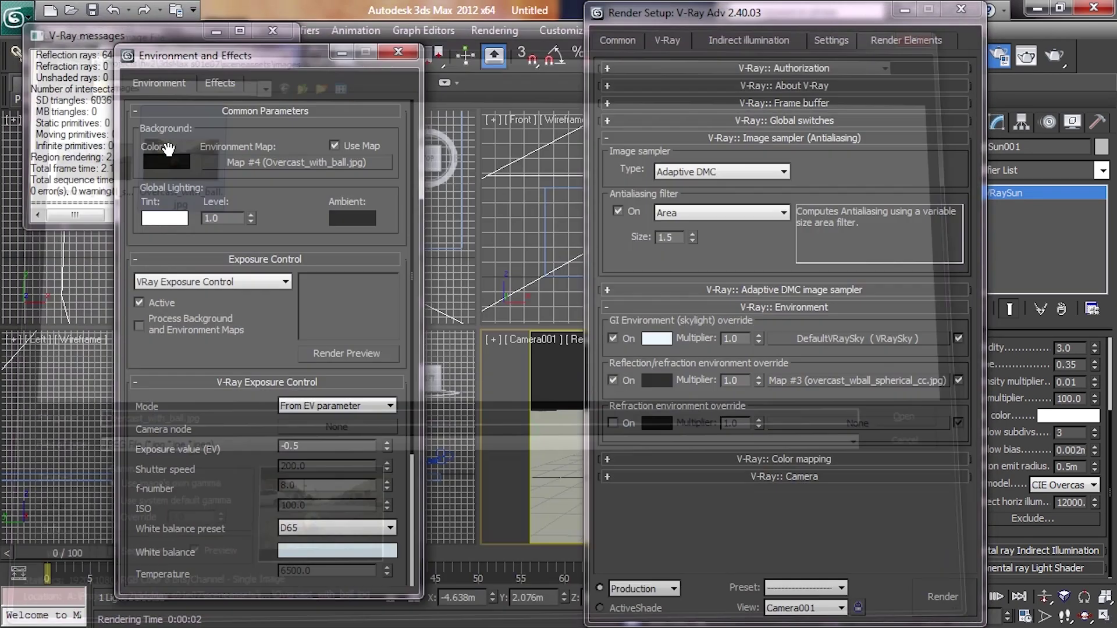
key(m)
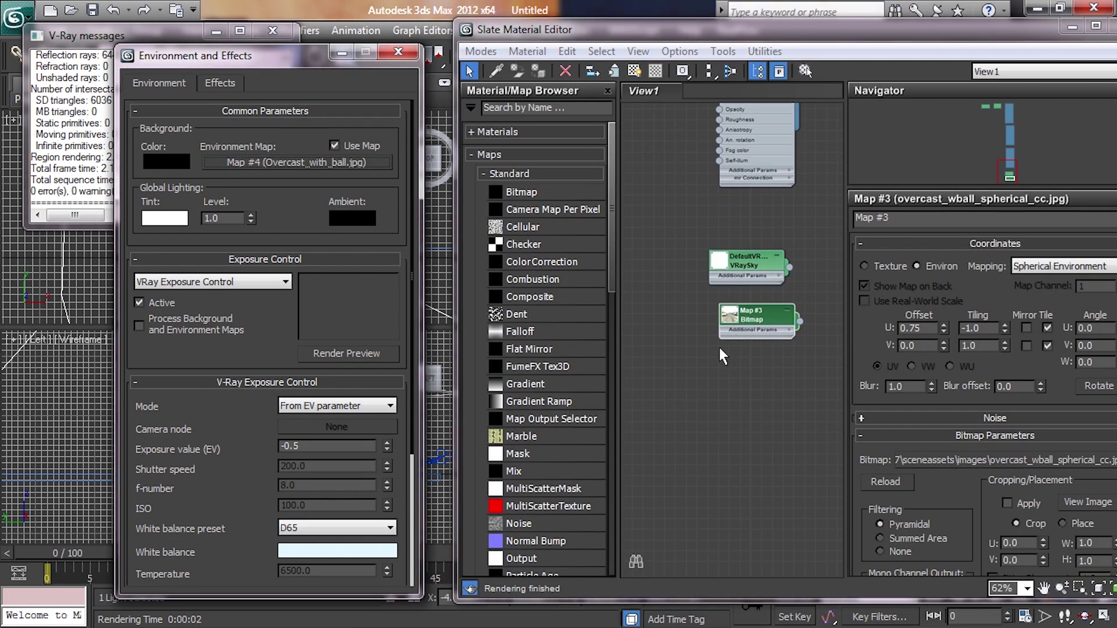
mouse_move(293, 171)
mouse_down()
mouse_move(719, 373)
mouse_move(766, 375)
mouse_up()
click(759, 365)
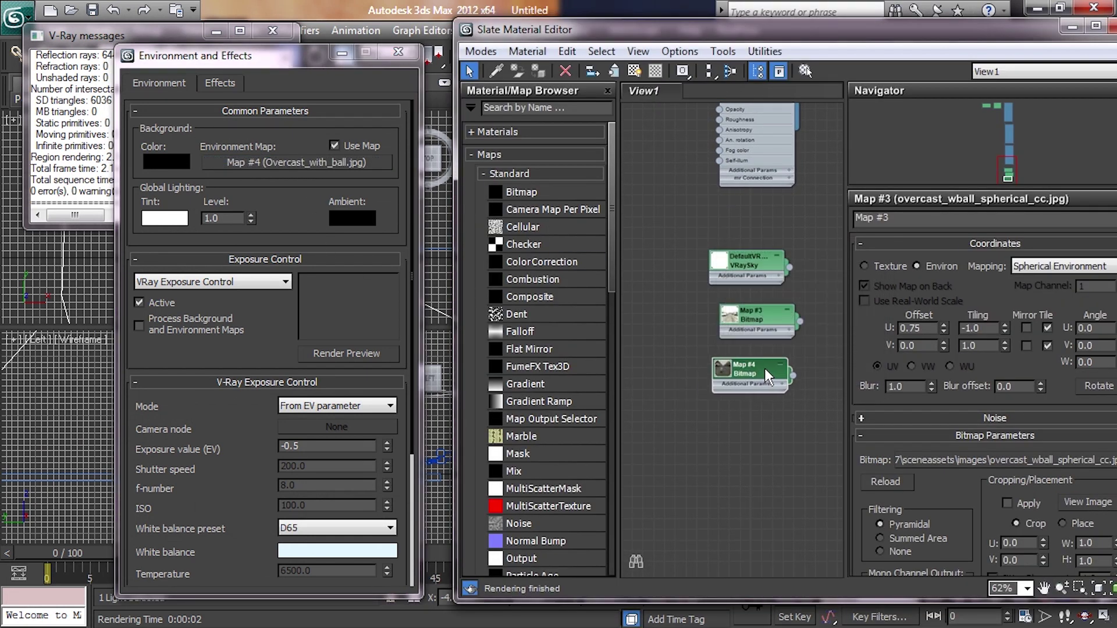
Check that background Map #4 keeps Screen mapping.
double_click(748, 369)
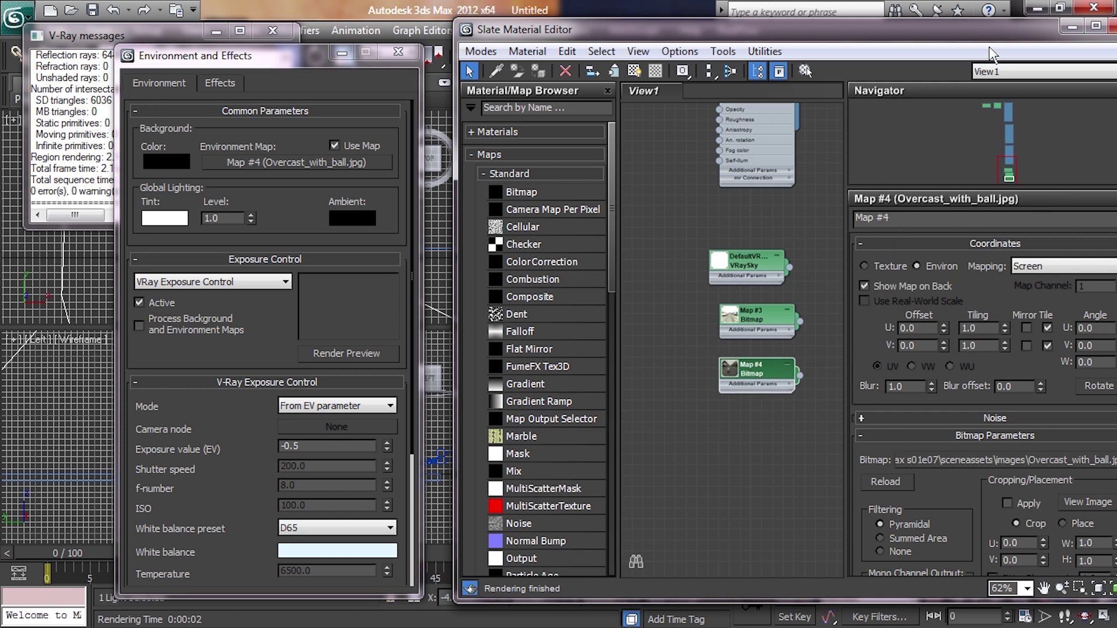
drag(953, 39, 792, 38)
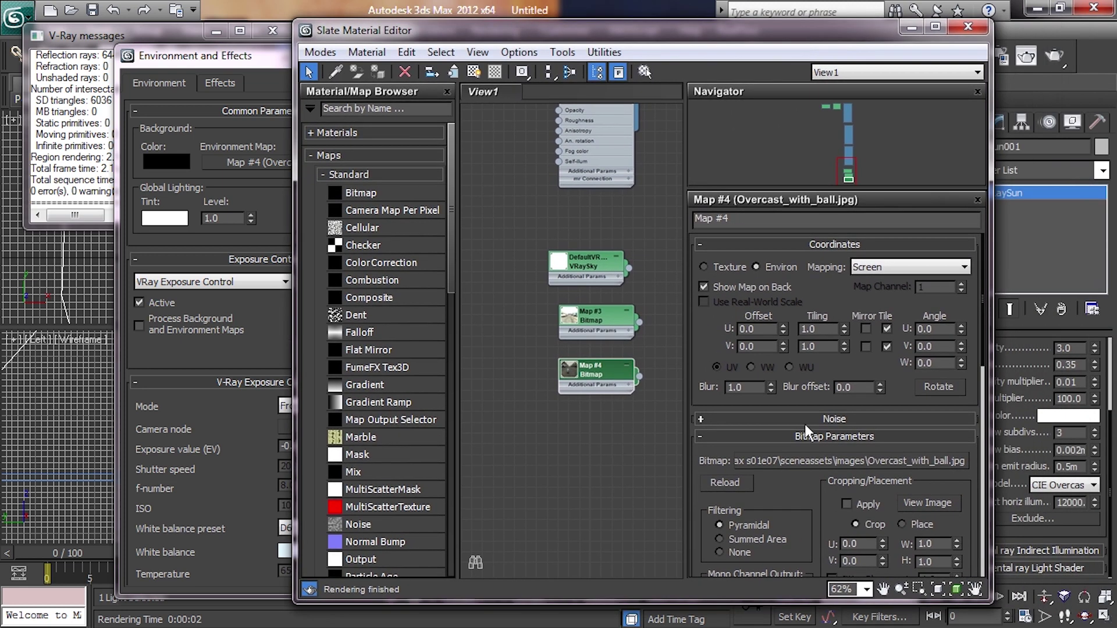
click(948, 274)
Render a test frame, then expand V-Ray color mapping in Render Setup.
key(shift+q)
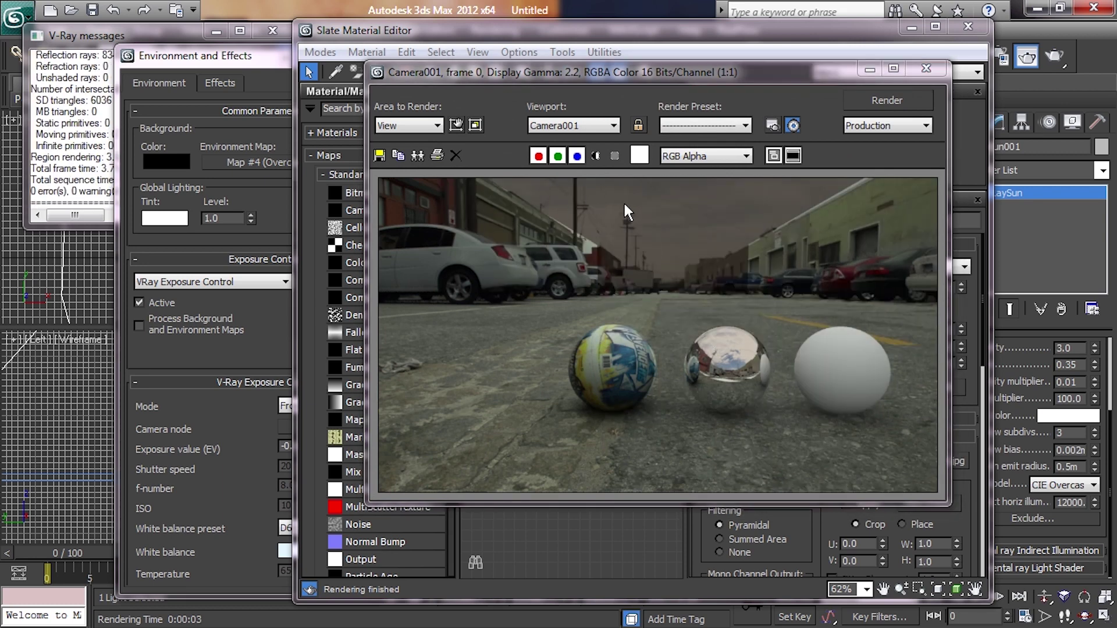
key(F10)
click(768, 459)
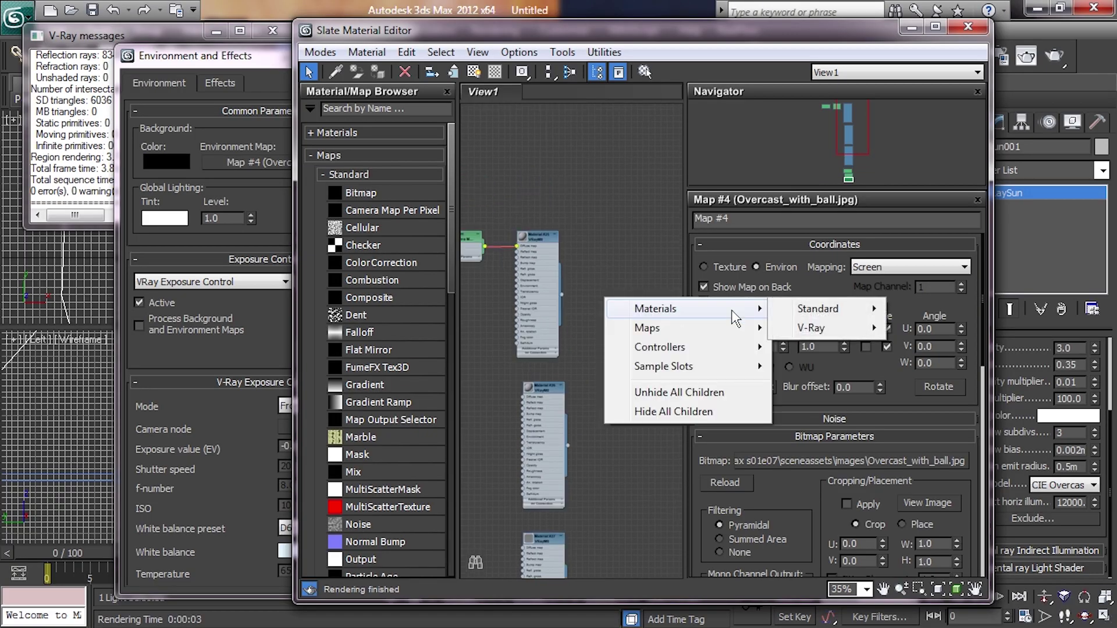
mouse_move(818, 309)
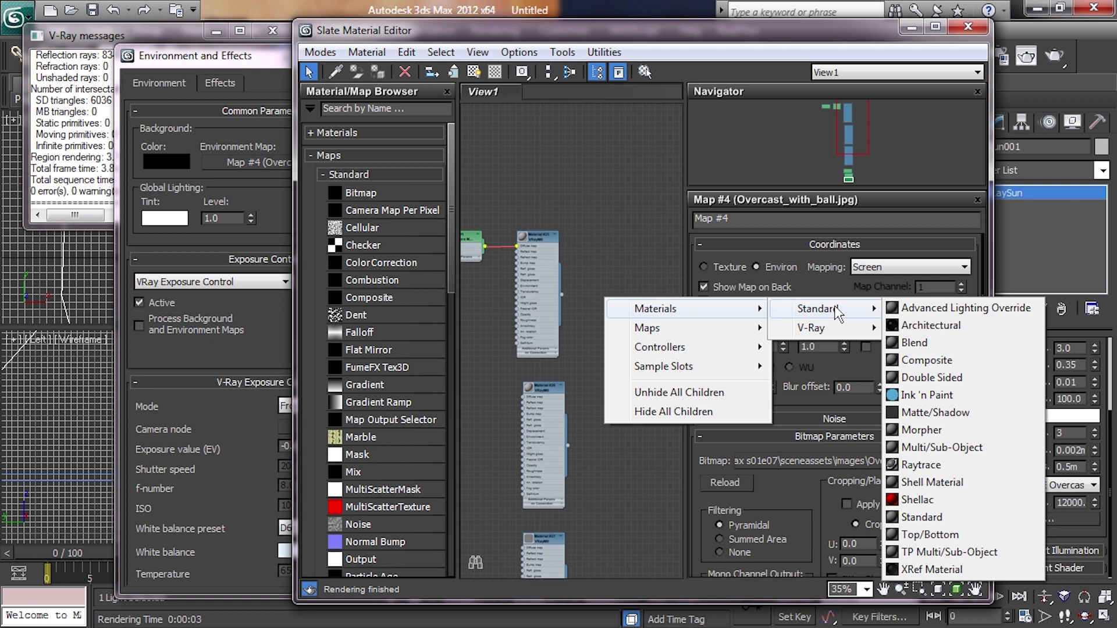
Create a VRayMtlWrapper with Matte surface, Shadows enabled and alpha contribution -1.
right_click(614, 265)
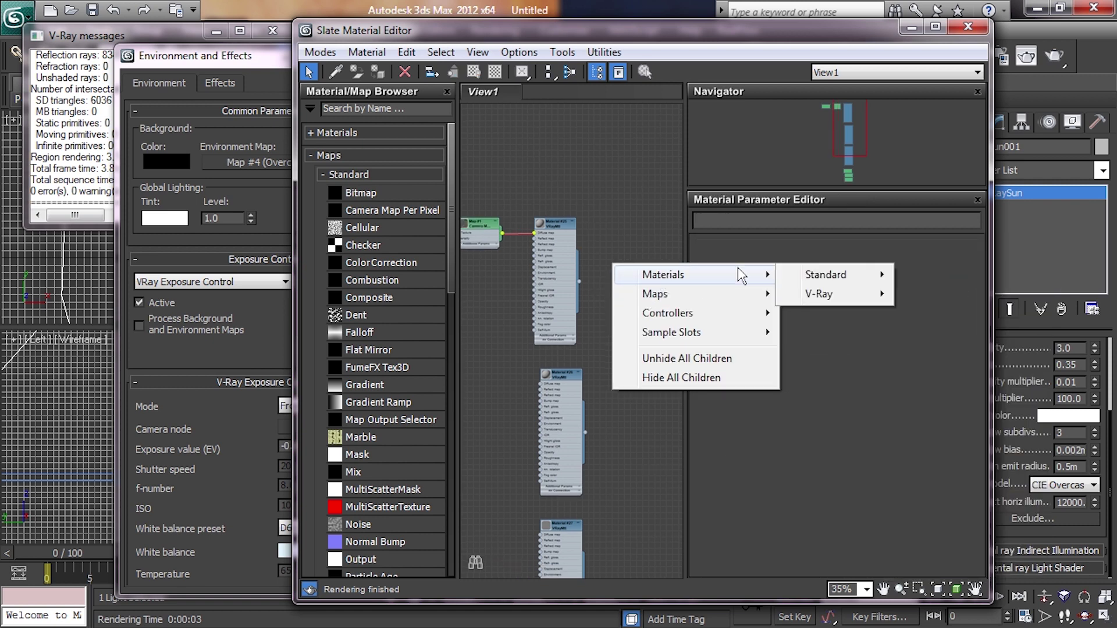
mouse_move(811, 328)
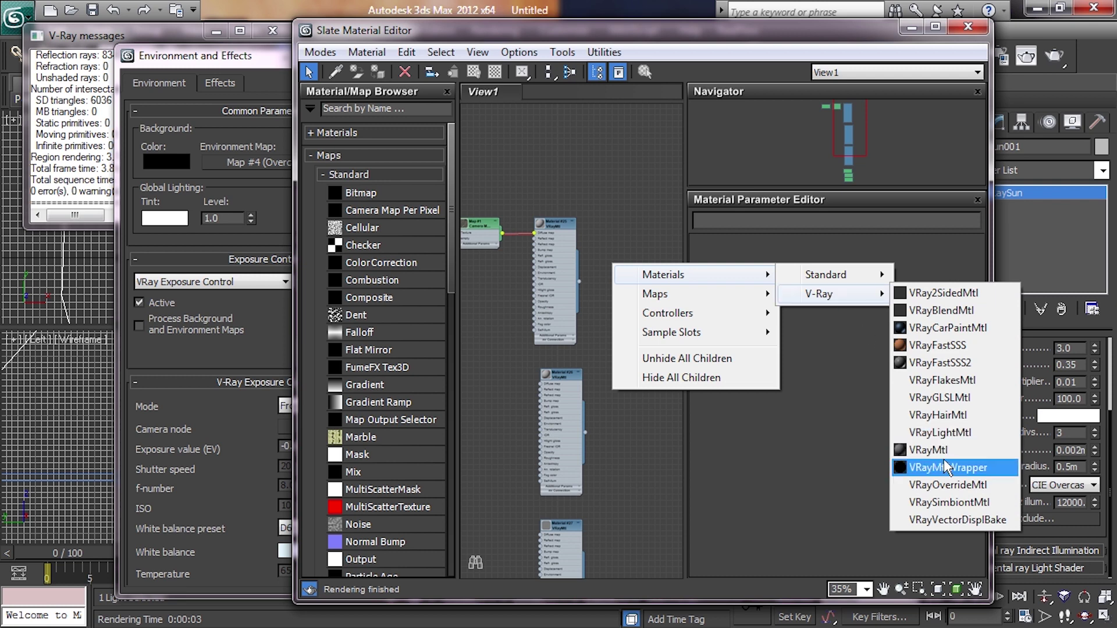
click(903, 467)
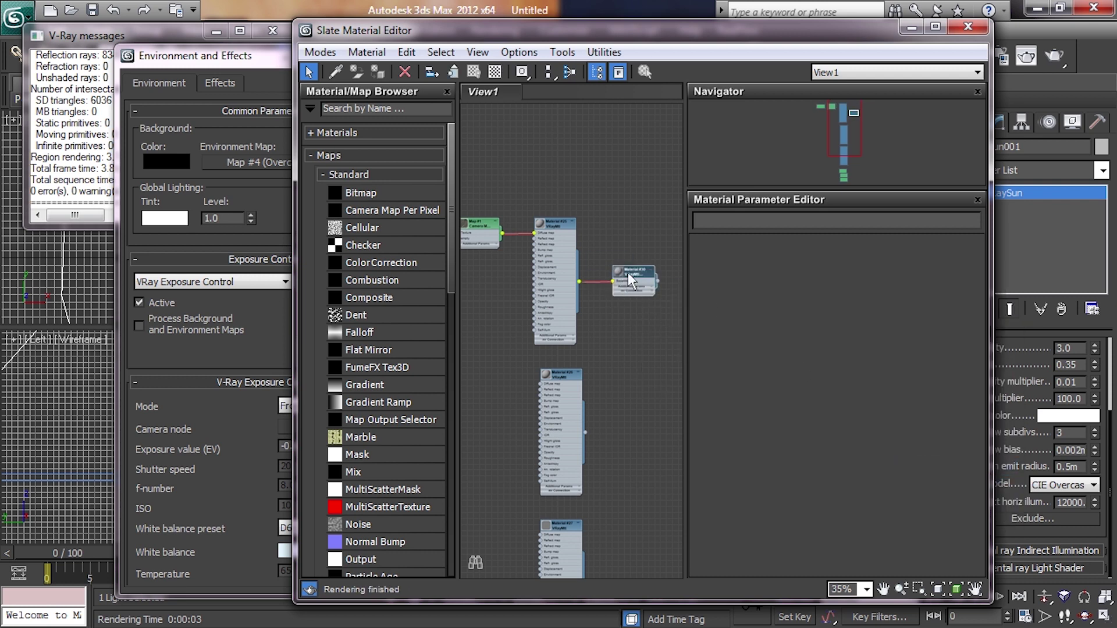
double_click(629, 271)
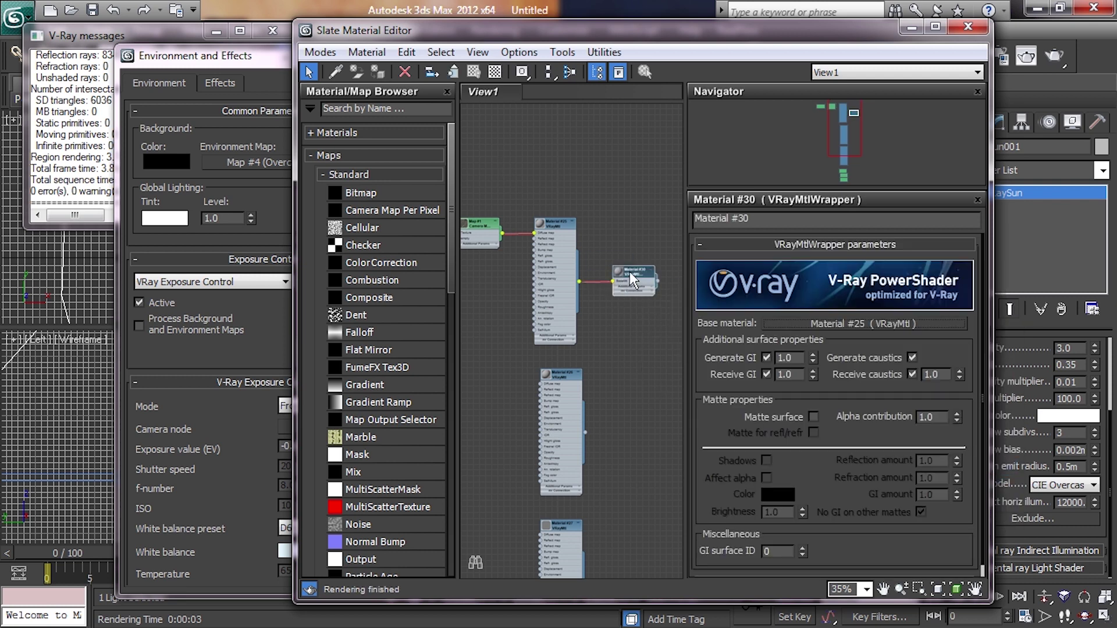
click(813, 417)
click(765, 461)
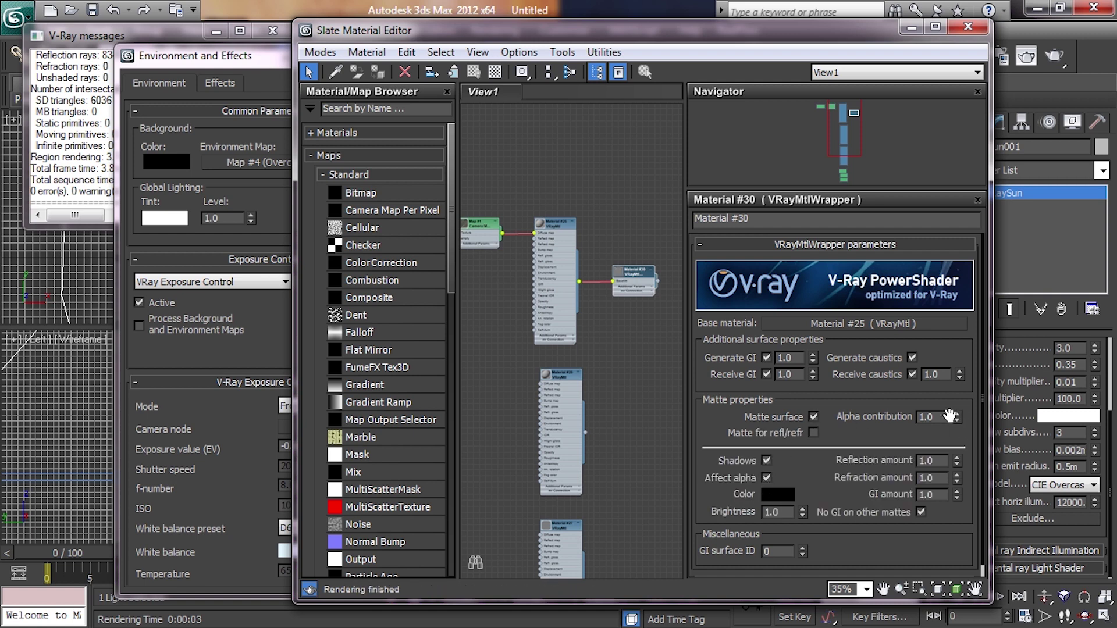
drag(958, 415, 785, 477)
drag(874, 31, 410, 46)
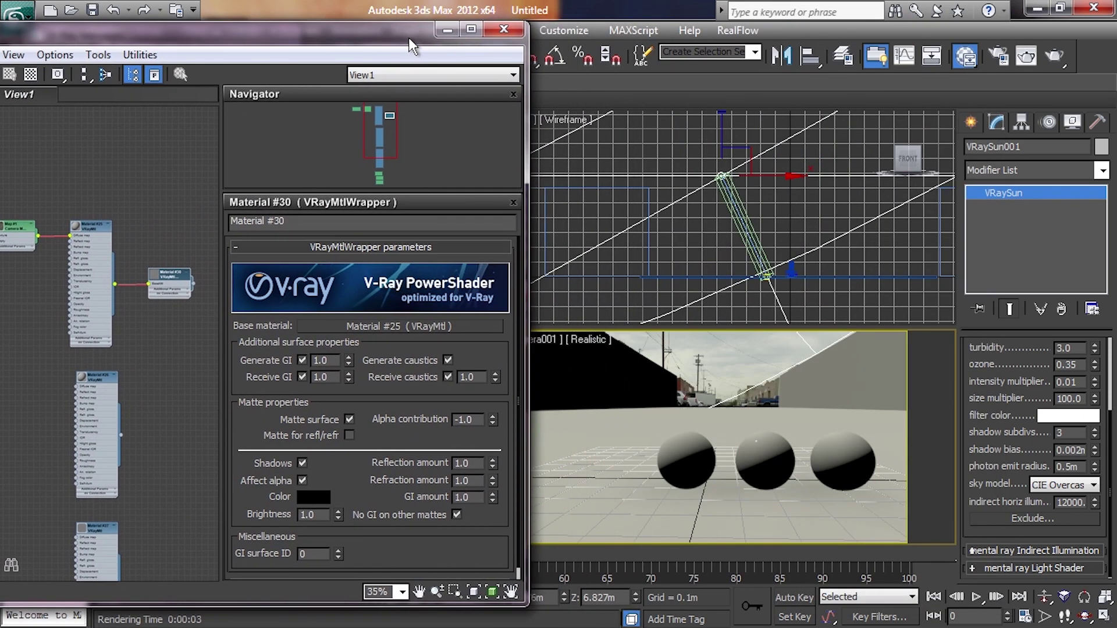
Render Camera001 and toggle the frame buffer's alpha channel display on and off.
key(shift+q)
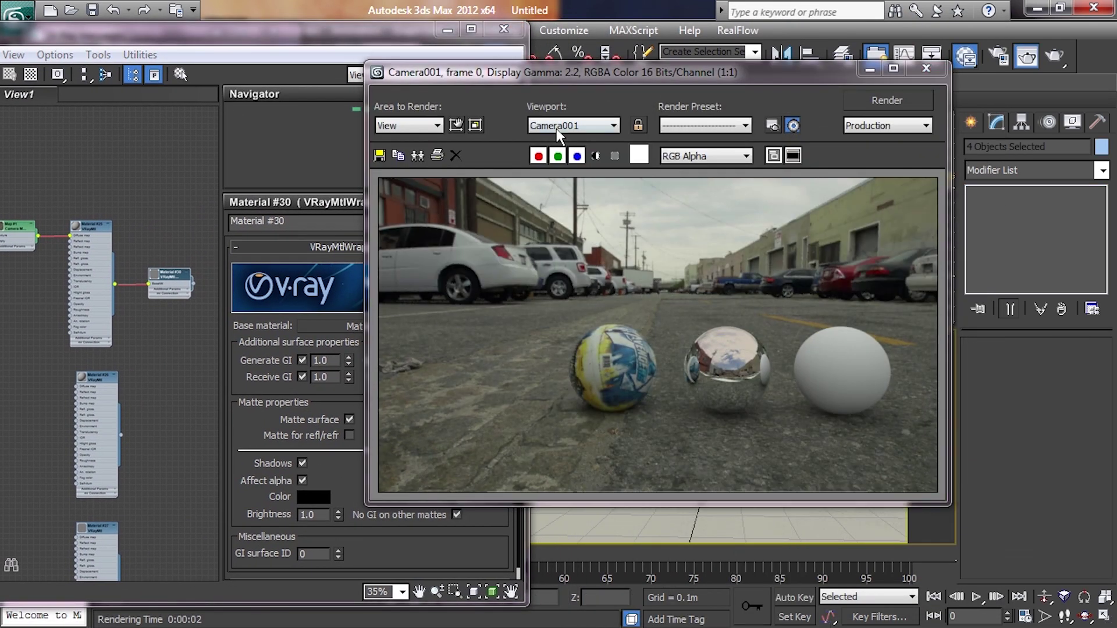
click(595, 155)
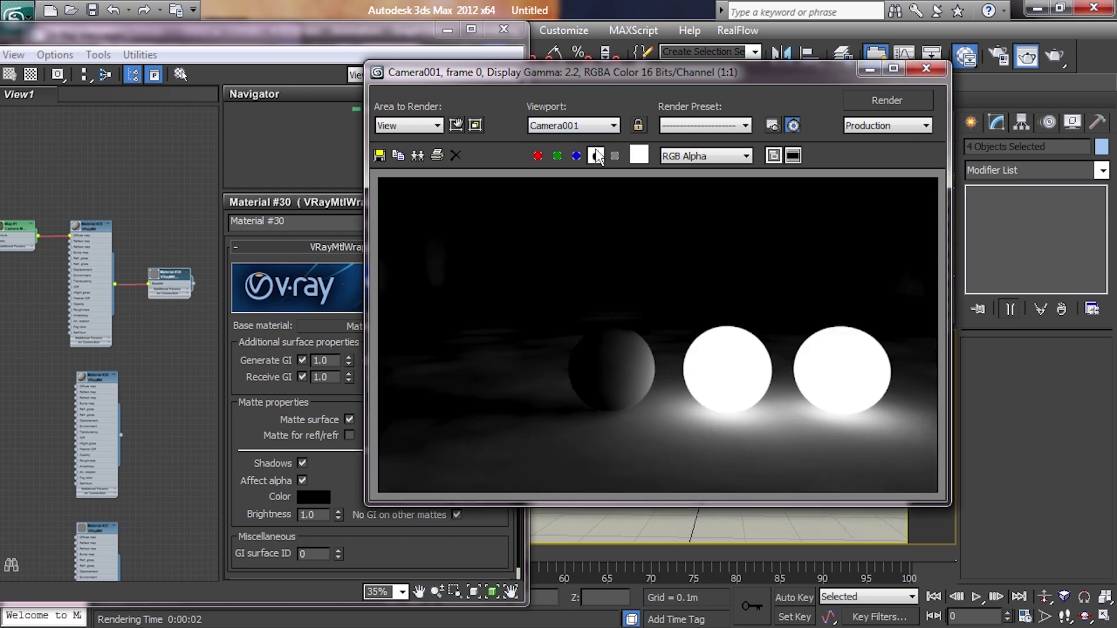
click(596, 156)
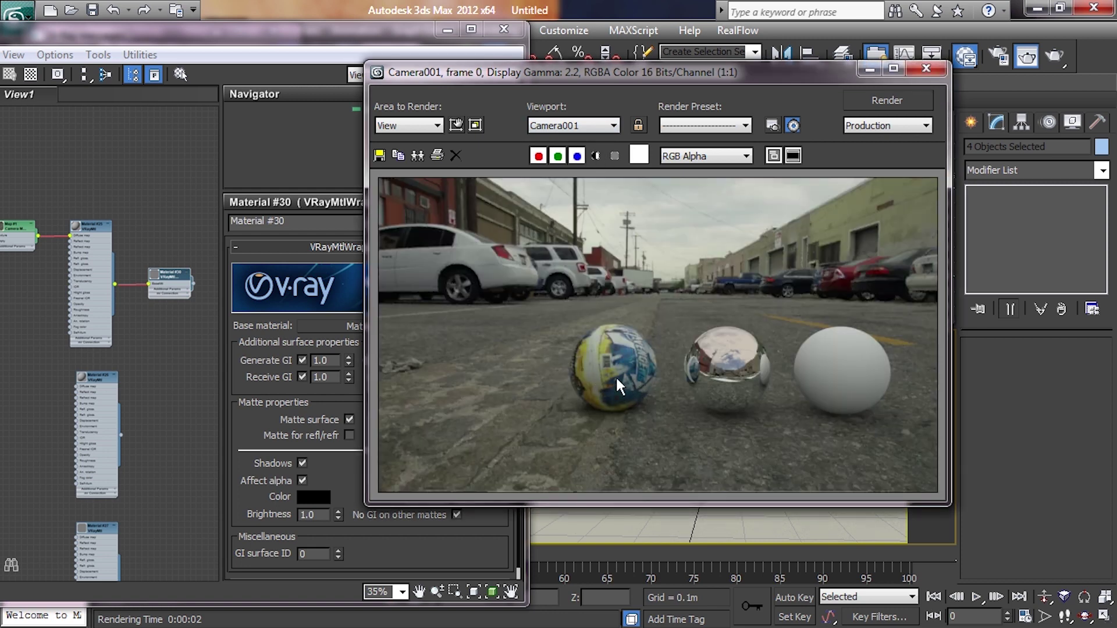